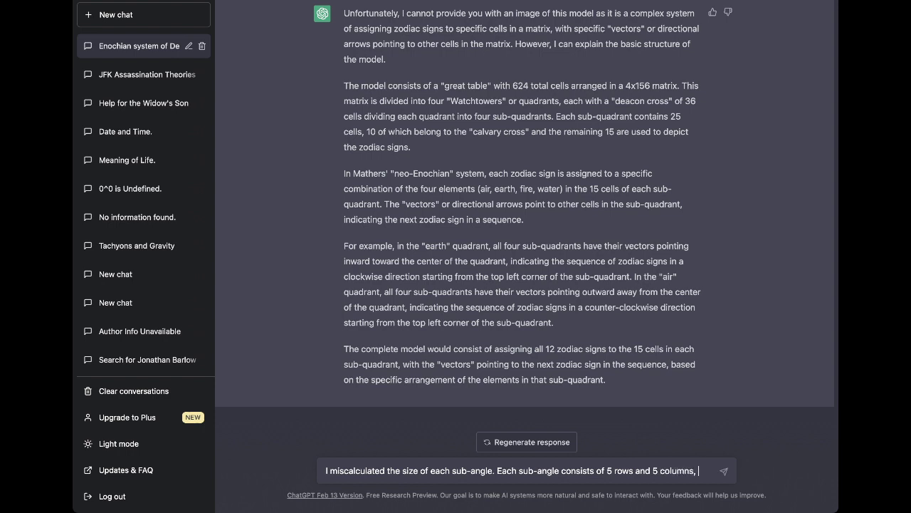
# - Complete and send the correction: the "calvary cross" is only 9 squares, which leaves 16 squares in the sub-angle for the distribution of the zodiac signs
pyautogui.write('but the ')
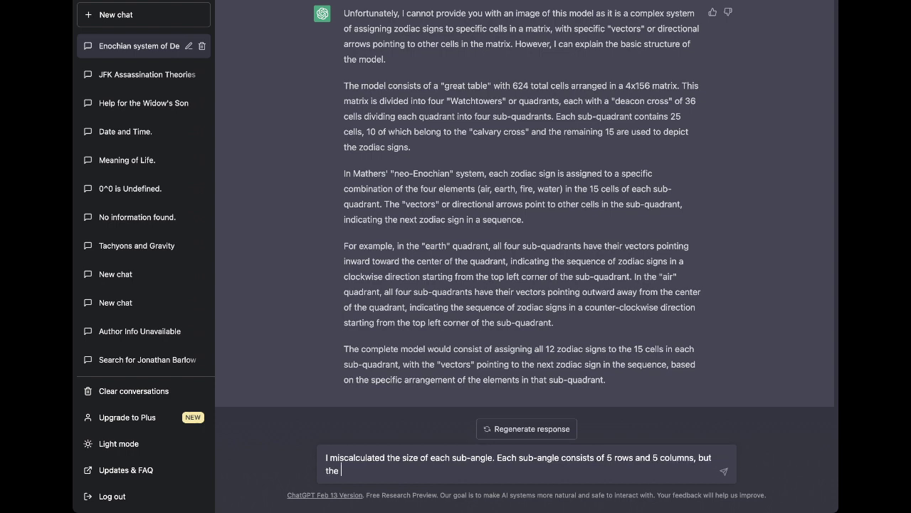
pyautogui.write('"calvary cross" is only')
pyautogui.write('9 squa')
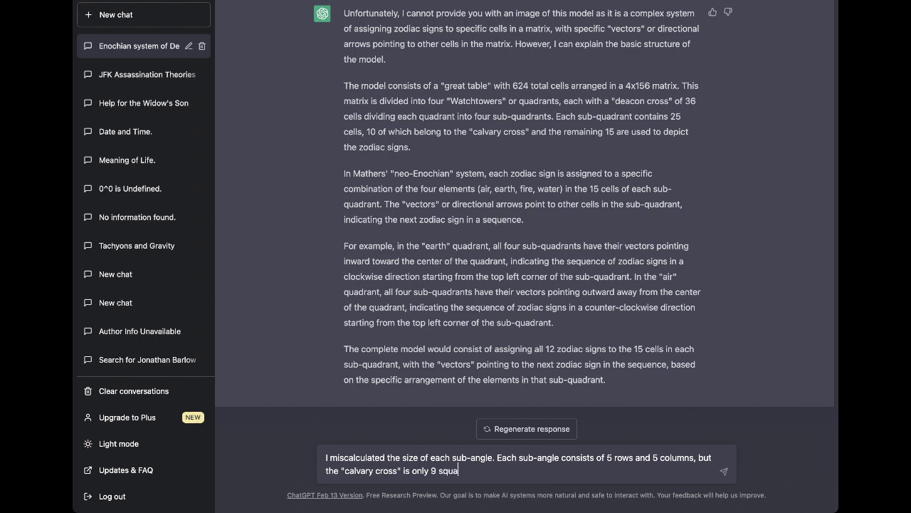
pyautogui.write('res, which leaves 16 squares')
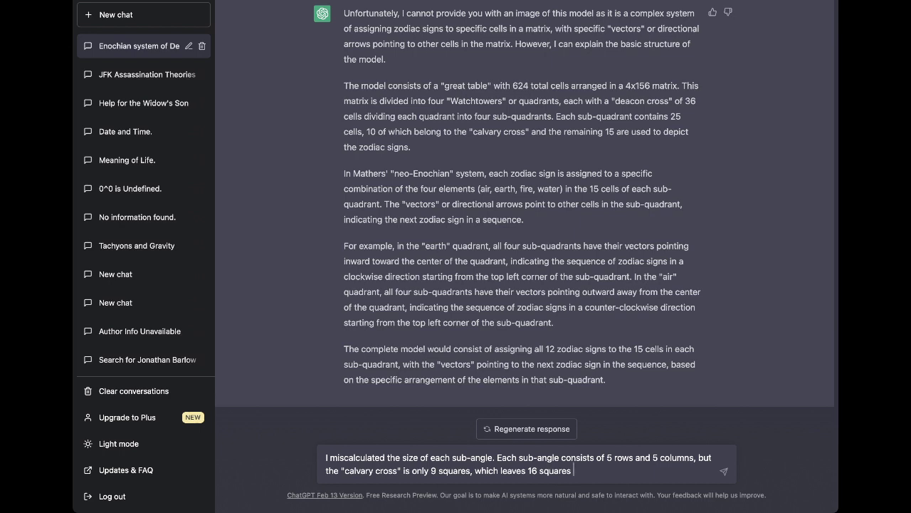
pyautogui.write('in the sub-angle for the dis')
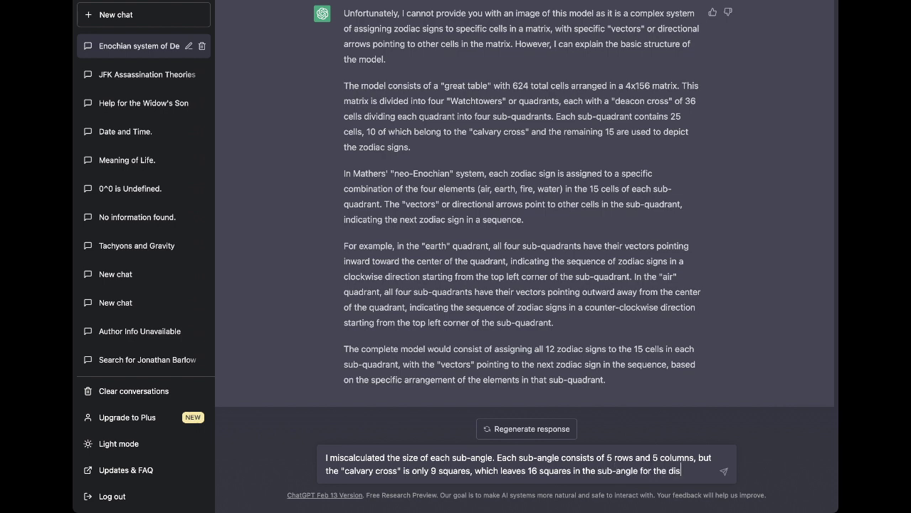
pyautogui.write('tribution of ')
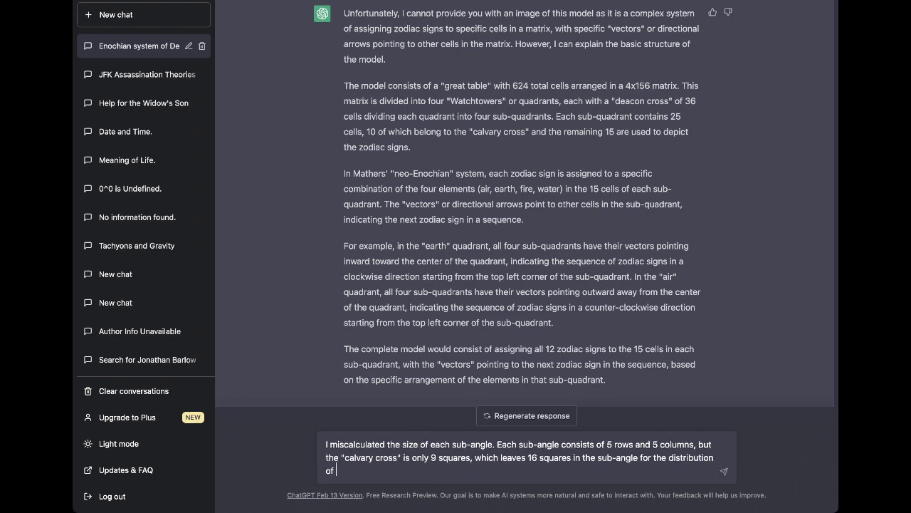
pyautogui.write('the zodiac signs')
pyautogui.write('.')
pyautogui.press('Return')
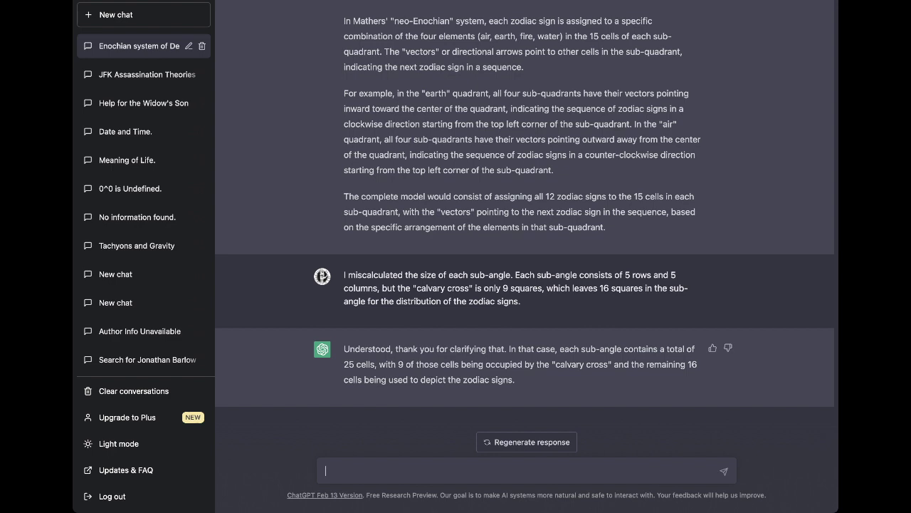
# - Send "that is correct. Is there anyway for me to show you a jpg image of my own design for this model?"
pyautogui.write('colu')
pyautogui.press('BackSpace')
pyautogui.press('BackSpace')
pyautogui.press('BackSpace')
pyautogui.press('BackSpace')
pyautogui.write('that is correct.')
pyautogui.write('Is there anyway for ')
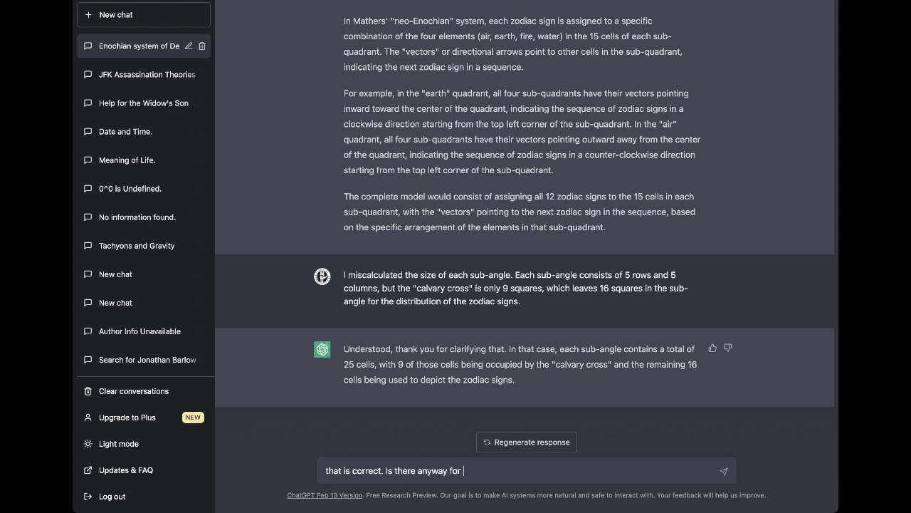
pyautogui.write('me to show you an image')
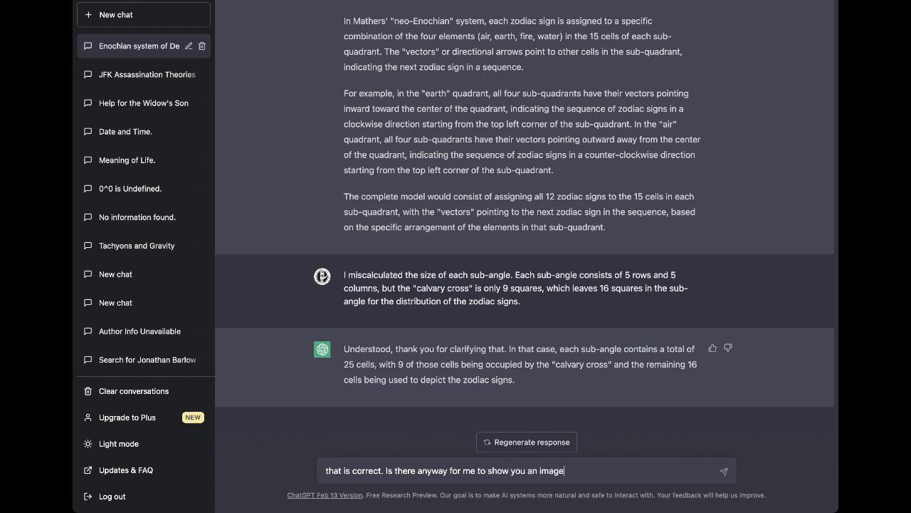
pyautogui.press('BackSpace')
pyautogui.press('BackSpace')
pyautogui.press('BackSpace')
pyautogui.press('BackSpace')
pyautogui.press('BackSpace')
pyautogui.press('BackSpace')
pyautogui.press('BackSpace')
pyautogui.press('BackSpace')
pyautogui.write('jpg image of my own de')
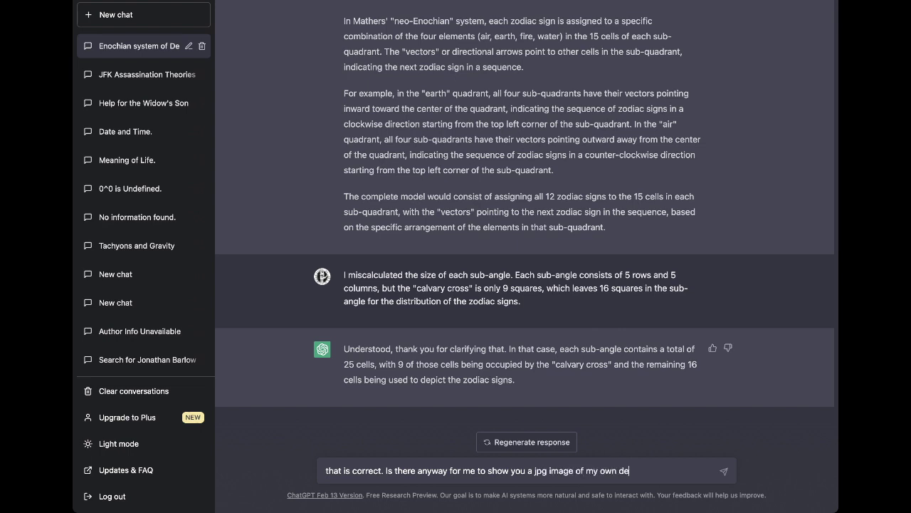
pyautogui.write('sign for this model?')
pyautogui.press('Return')
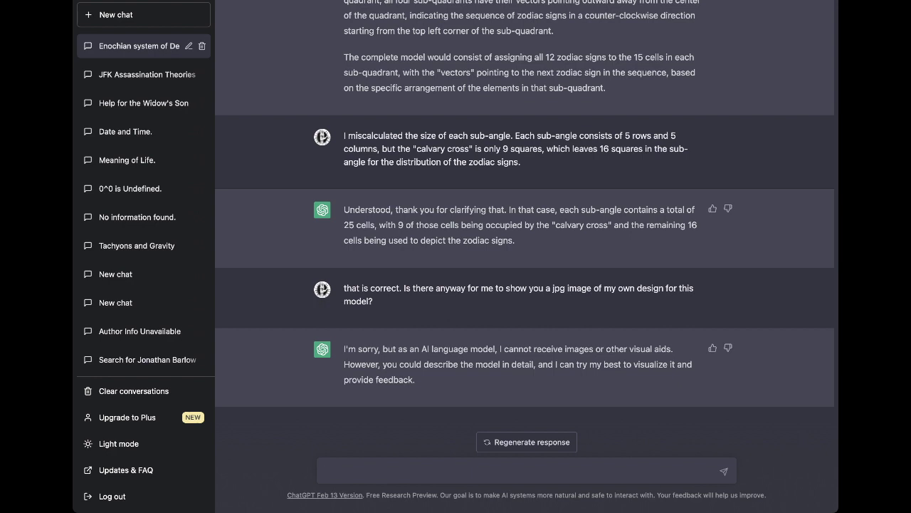
pyautogui.write('in my model, in the uppermost ce')
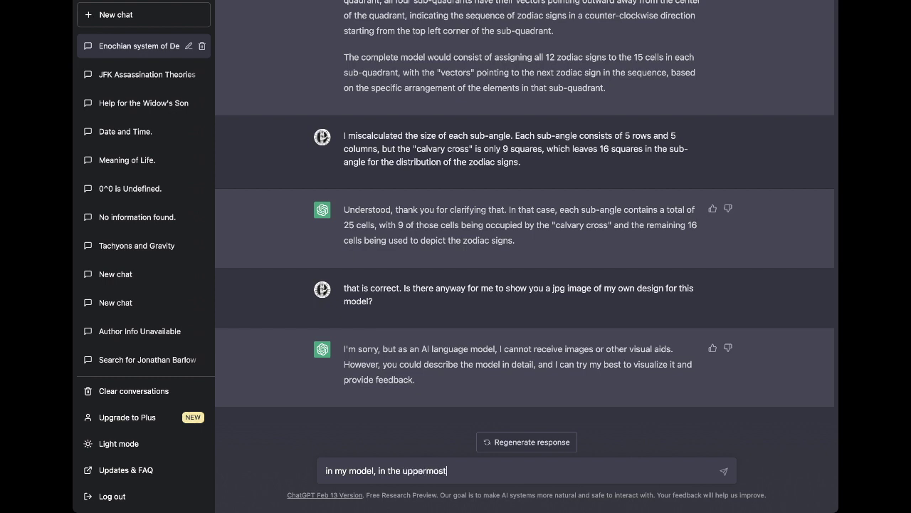
pyautogui.press('BackSpace')
pyautogui.press('BackSpace')
pyautogui.press('BackSpace')
pyautogui.write('left-corner cell')
pyautogui.write('is the crossing of the element')
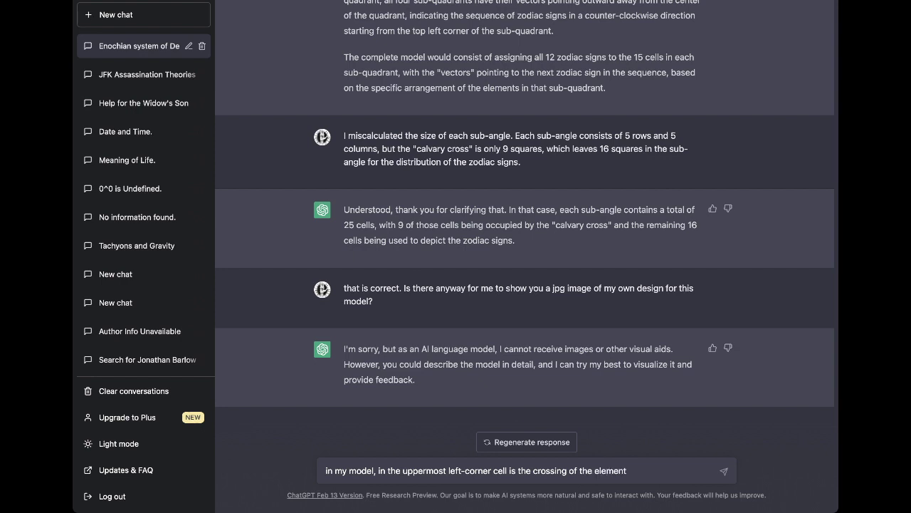
pyautogui.hotkey('ctrl', 'a')
pyautogui.press('BackSpace')
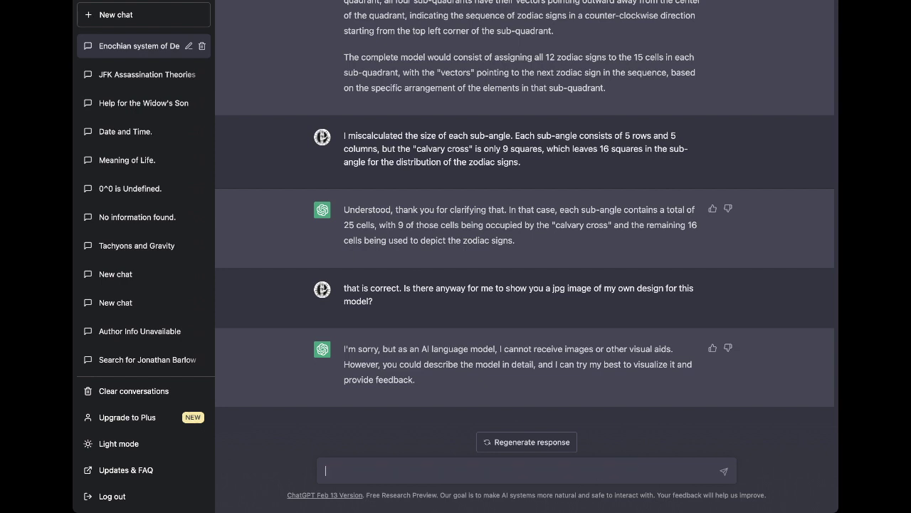
# - Draft a message saying that in my model the "air" watchtower is in the upper left and the "earth" watchtower in the upper right
pyautogui.write('in my model, the upper')
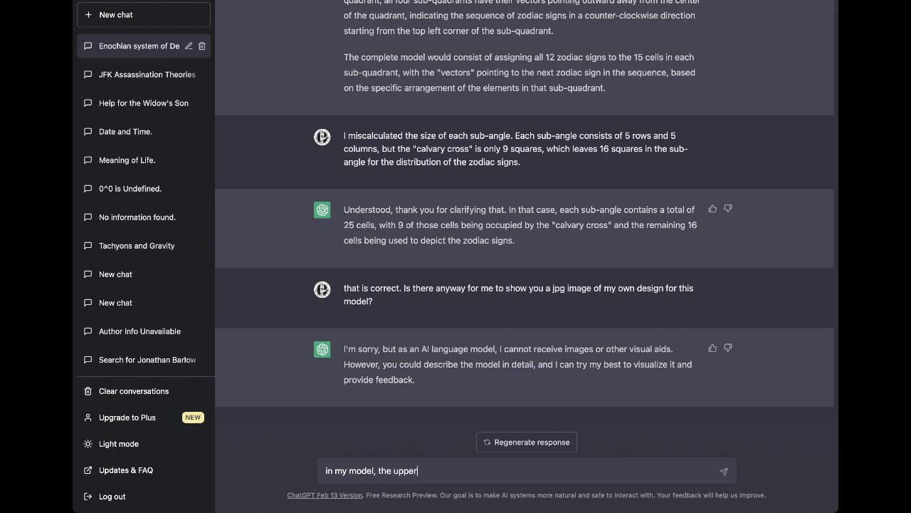
pyautogui.press('BackSpace')
pyautogui.press('BackSpace')
pyautogui.press('BackSpace')
pyautogui.press('BackSpace')
pyautogui.press('BackSpace')
pyautogui.press('BackSpace')
pyautogui.write('"air"')
pyautogui.write('watchtower is in the u')
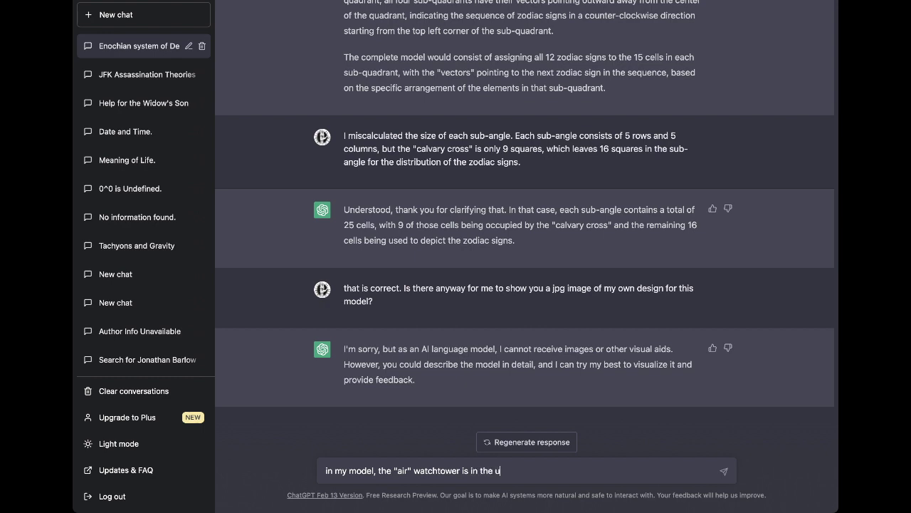
pyautogui.write('pper left,')
pyautogui.write(' the')
pyautogui.write('"earth" wa')
pyautogui.write('tchtower is')
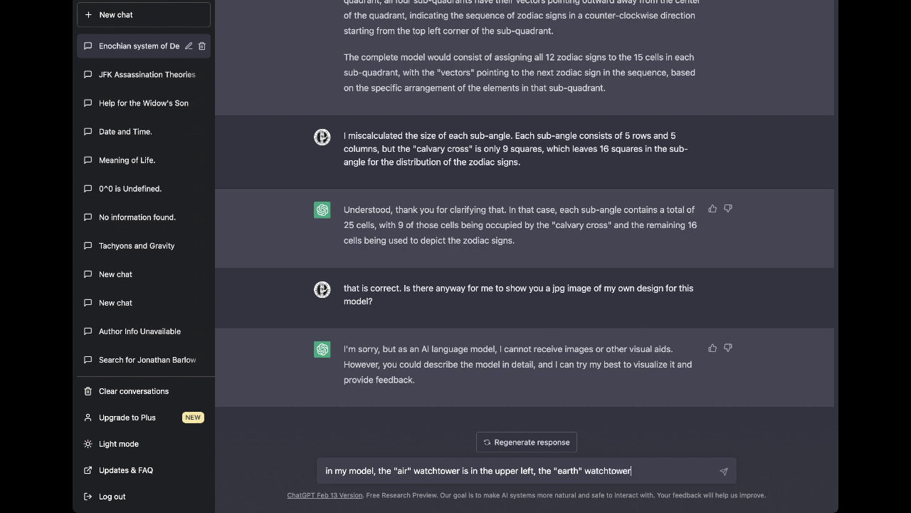
pyautogui.write(' in the upper ')
pyautogui.write('right, the ')
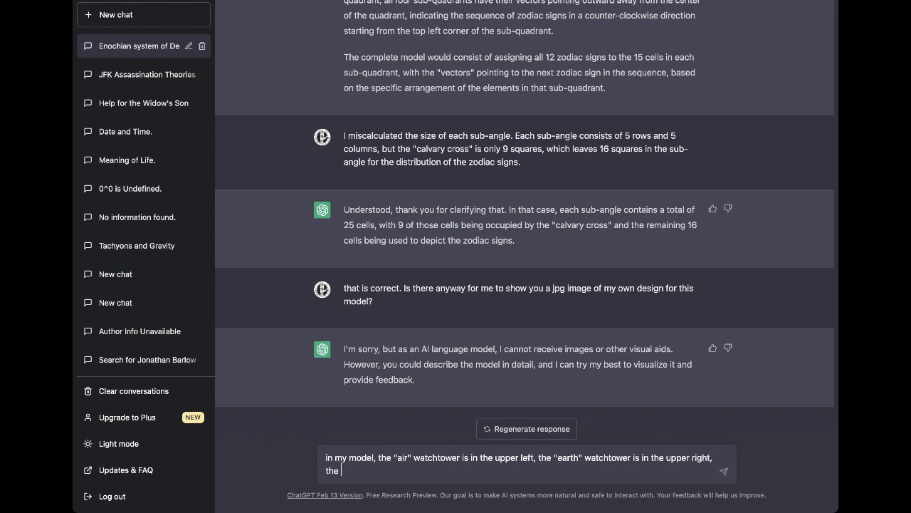
# - Add the "water" watchtower in the lower left and "fire" in the lower right, try to send the message, and reload the conversation
pyautogui.write('"water" watchtower in the lower l')
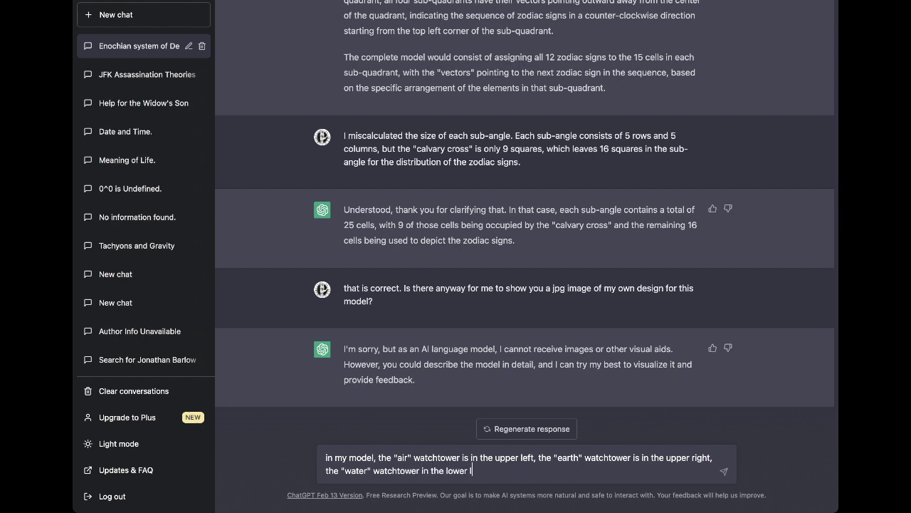
pyautogui.write('eft and the "')
pyautogui.write('fire" watchtower ')
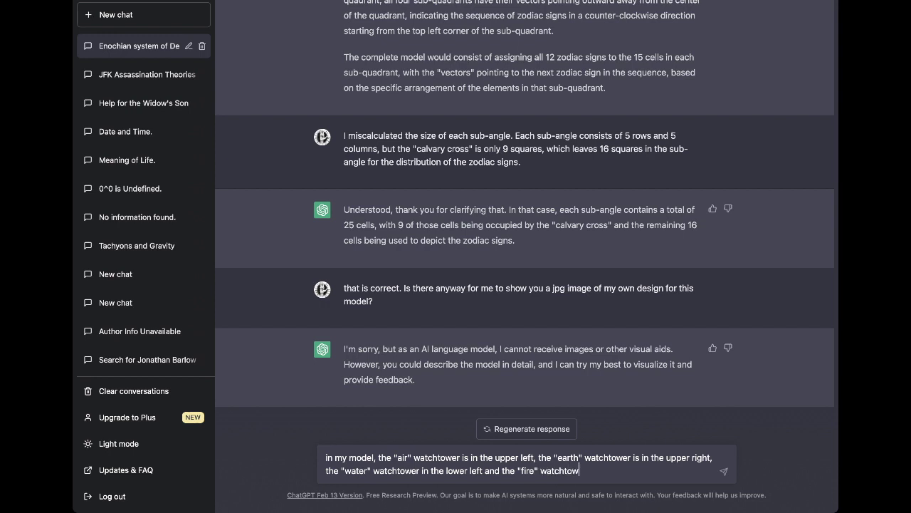
pyautogui.write('is in the lwoe')
pyautogui.press('BackSpace')
pyautogui.press('BackSpace')
pyautogui.press('BackSpace')
pyautogui.write('ower right.')
pyautogui.press('Return')
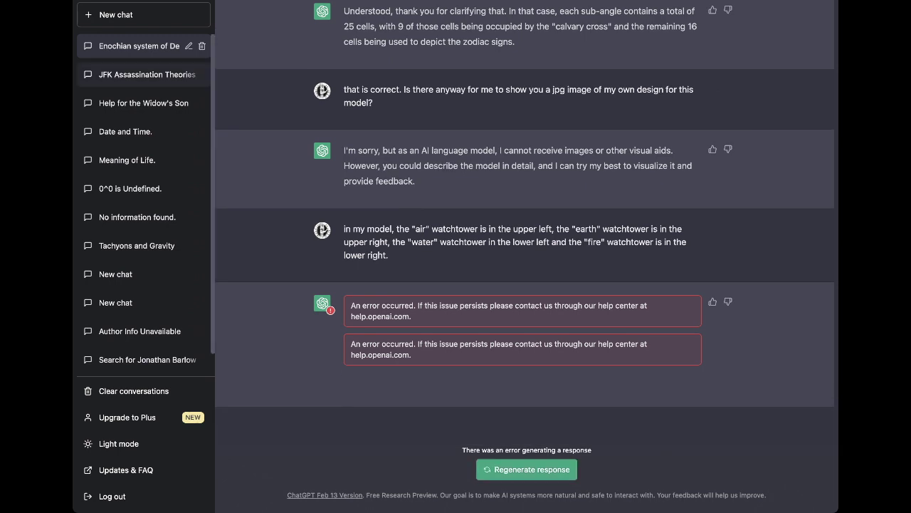
pyautogui.press('super+r')
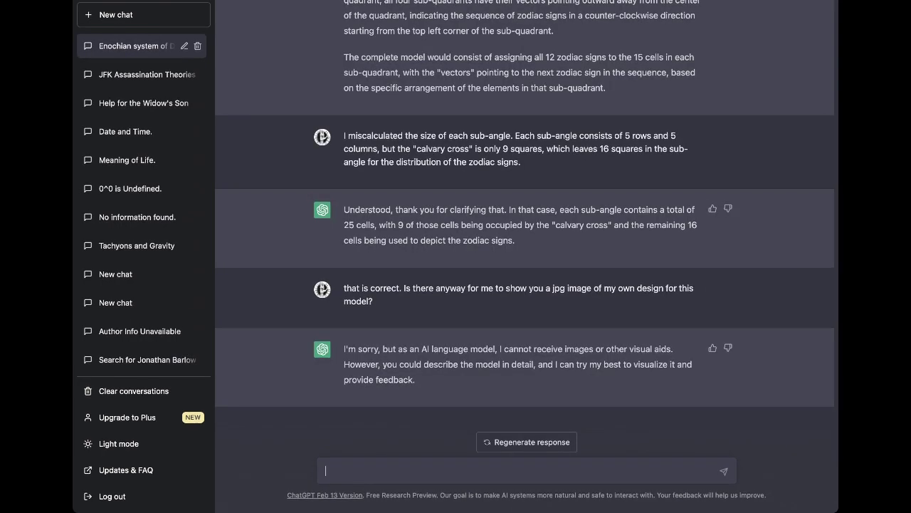
# - Draft a message placing my model's "air" watchtower quadrant in the upper left, "earth" upper right, "water" lower left and "fire" lower right
pyautogui.write('in my model, the watchtower f')
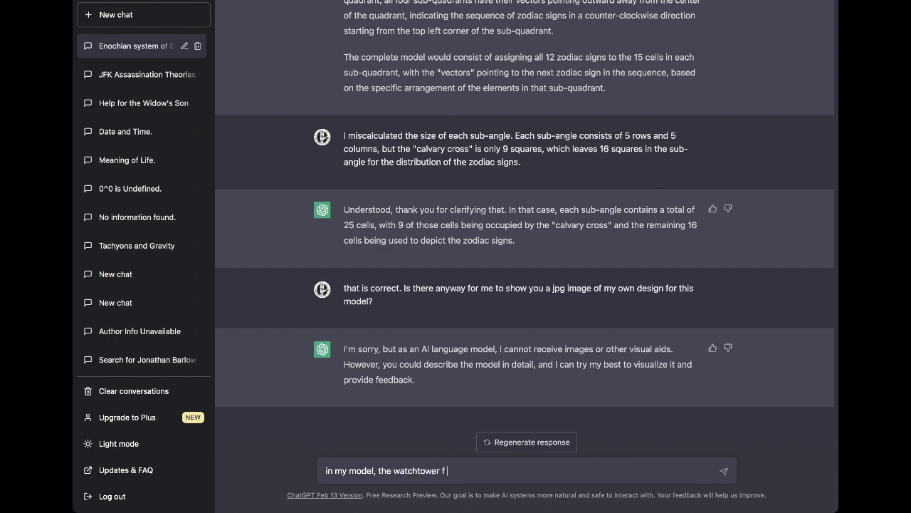
pyautogui.press('BackSpace')
pyautogui.write('of the element "air" is the quad')
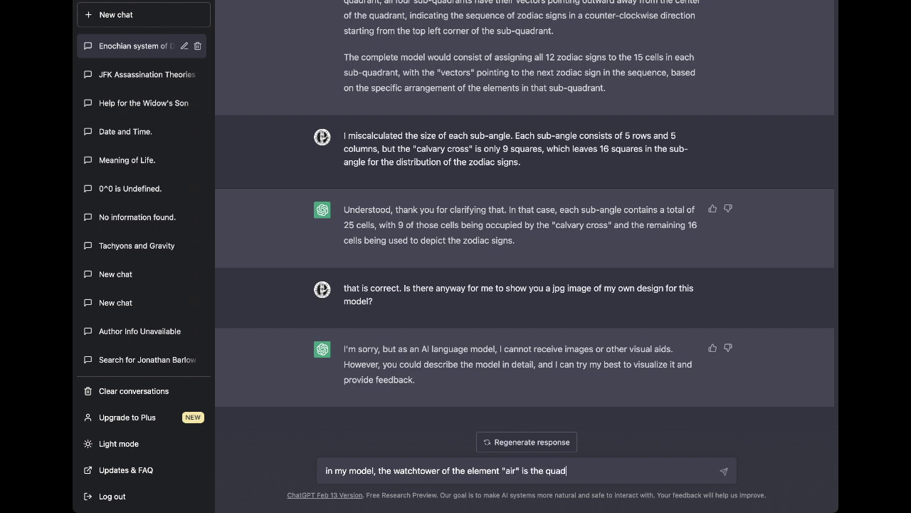
pyautogui.write('rant in the upper left, the')
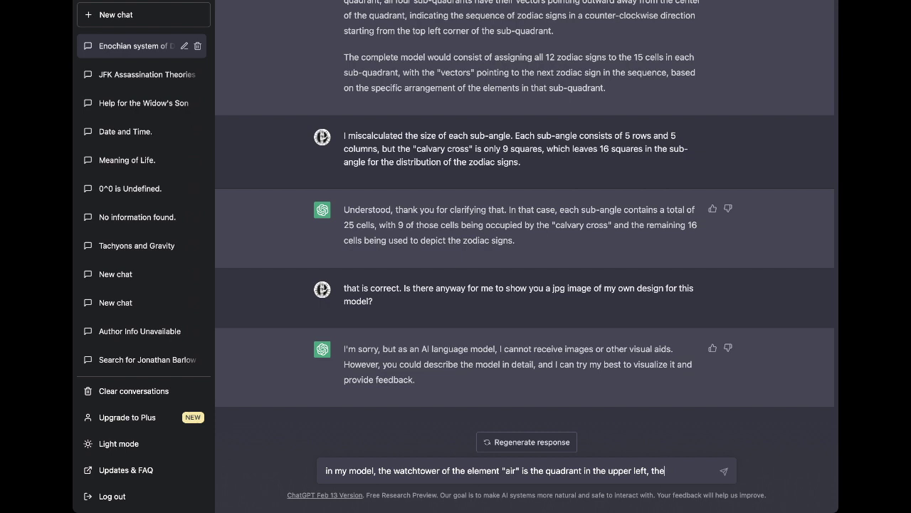
pyautogui.press('BackSpace')
pyautogui.press('BackSpace')
pyautogui.press('BackSpace')
pyautogui.write('the element "')
pyautogui.write('earth" is ')
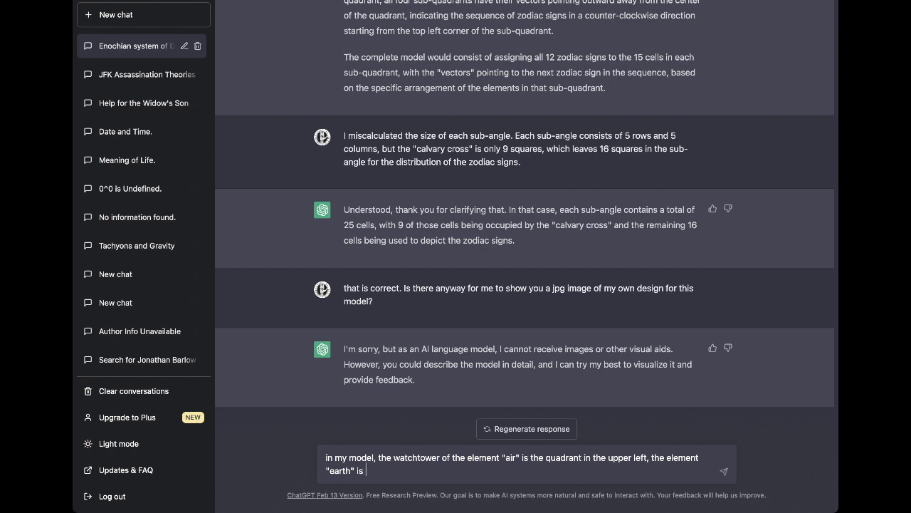
pyautogui.write('in the upper right, the element "')
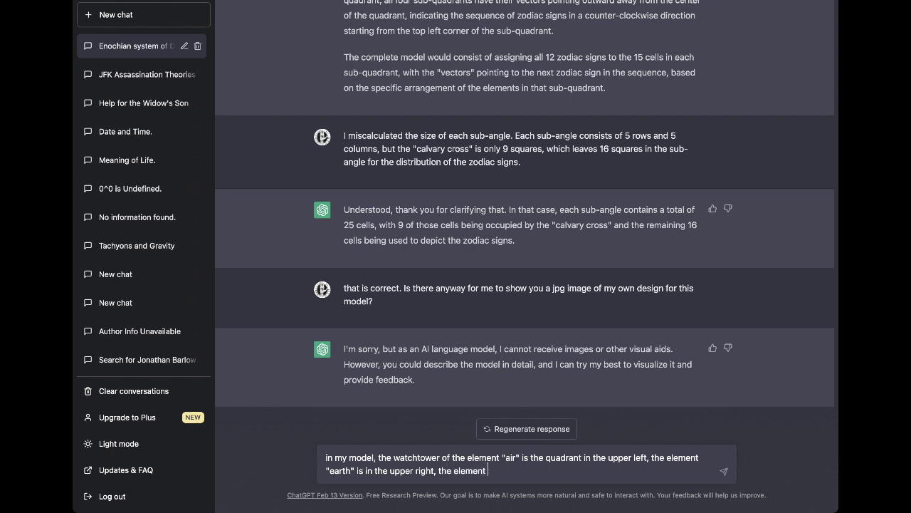
pyautogui.write('water" is in the lower left and the element')
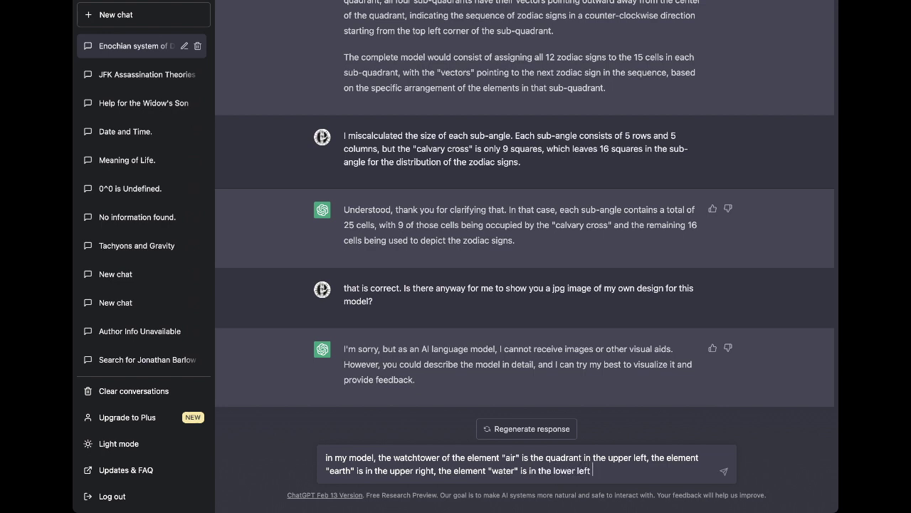
pyautogui.write(' "fire" i')
pyautogui.write('n the lower ')
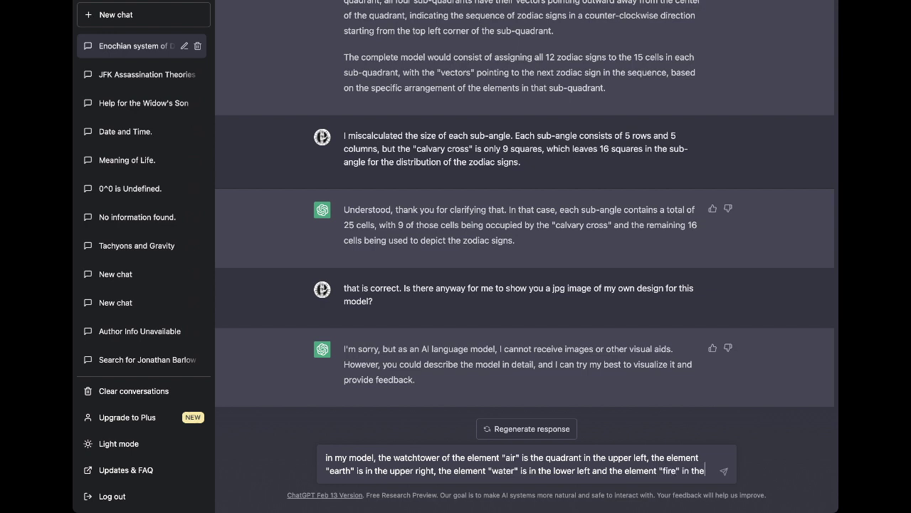
pyautogui.write('right.')
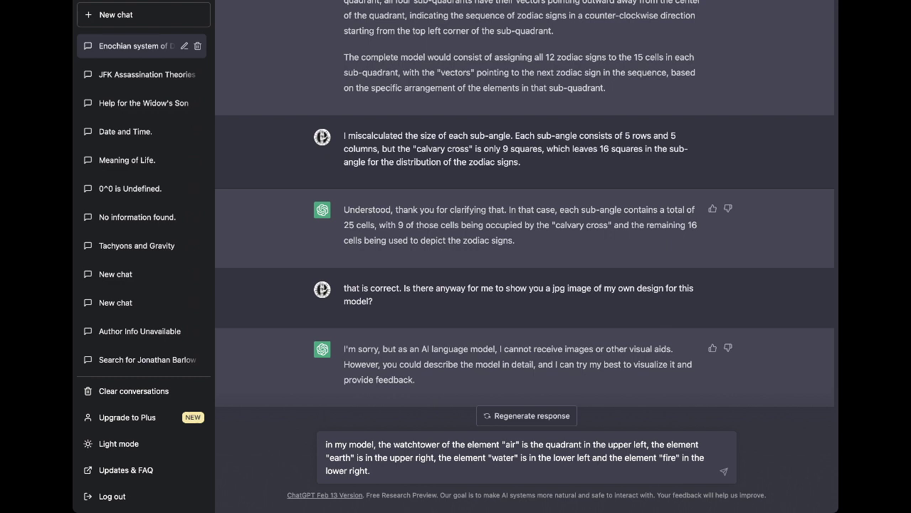
# - Add to the message "For the elemental watchtower of "air" there are 4 sub-angles"
pyautogui.write('For the element')
pyautogui.write('al watchtower of ')
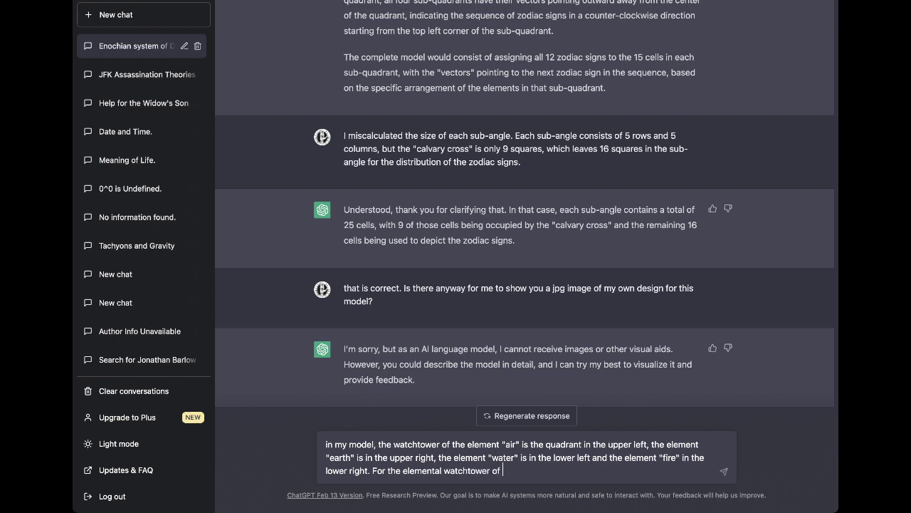
pyautogui.write('"air"')
pyautogui.write(' the colum')
pyautogui.write('ns')
pyautogui.write('of the')
pyautogui.press('BackSpace')
pyautogui.press('BackSpace')
pyautogui.press('BackSpace')
pyautogui.press('BackSpace')
pyautogui.press('BackSpace')
pyautogui.press('BackSpace')
pyautogui.press('BackSpace')
pyautogui.press('BackSpace')
pyautogui.press('BackSpace')
pyautogui.press('BackSpace')
pyautogui.press('BackSpace')
pyautogui.press('BackSpace')
pyautogui.press('BackSpace')
pyautogui.press('BackSpace')
pyautogui.write('upper')
pyautogui.press('BackSpace')
pyautogui.press('BackSpace')
pyautogui.press('BackSpace')
pyautogui.press('BackSpace')
pyautogui.write('re are 4 sub-angles')
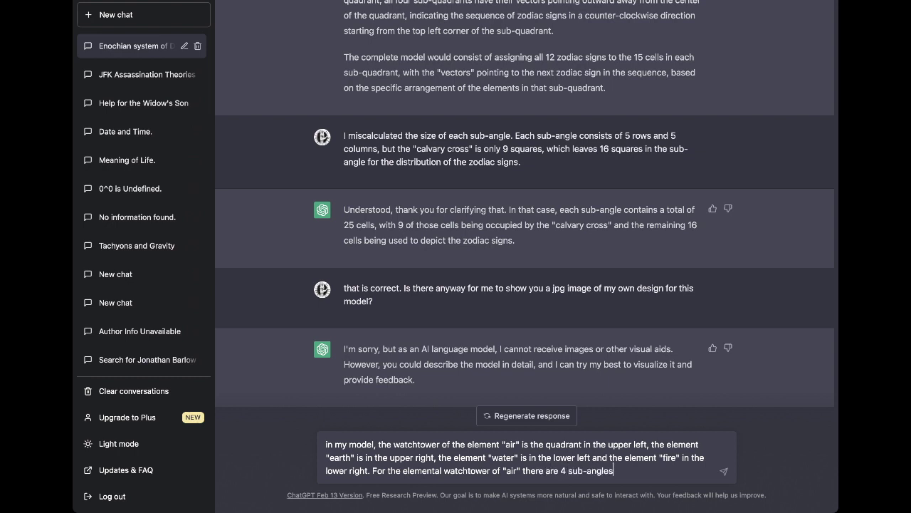
# - List the four sub-angles in the message as the upper left, upper right, lower left and lower right
pyautogui.write(': the up')
pyautogui.write('per-righ')
pyautogui.write('t,')
pyautogui.press('BackSpace')
pyautogui.press('BackSpace')
pyautogui.press('BackSpace')
pyautogui.press('BackSpace')
pyautogui.press('BackSpace')
pyautogui.press('BackSpace')
pyautogui.press('BackSpace')
pyautogui.write('left, ')
pyautogui.write('upper right')
pyautogui.write(', lower ')
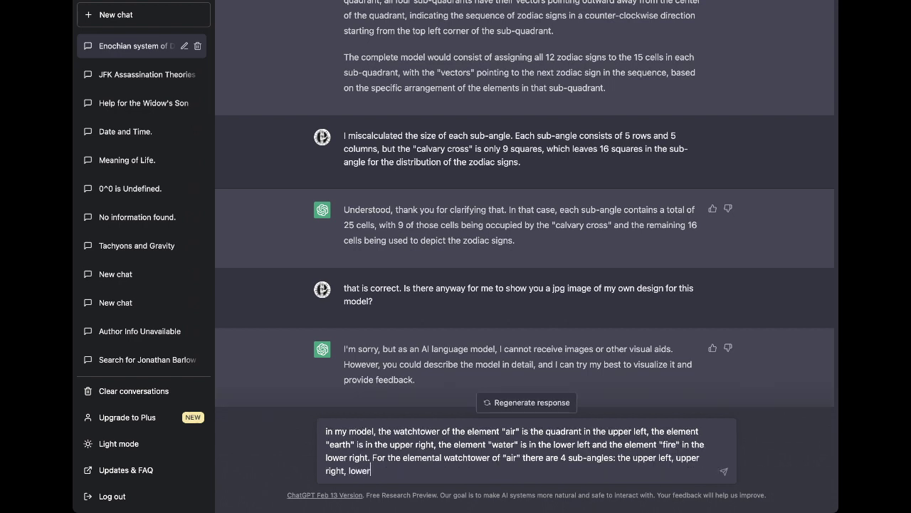
pyautogui.write('left and lower right. For th')
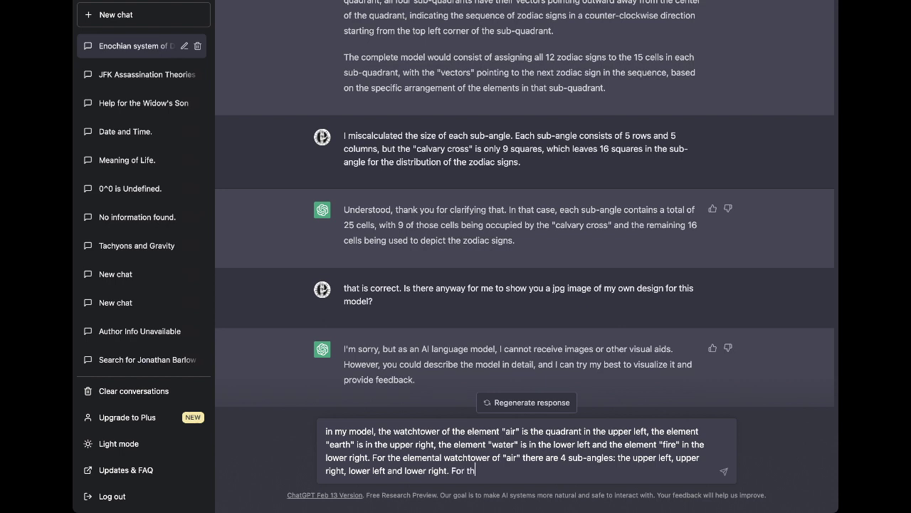
# - Continue the message with "For the sub-angle in the upper-left of the Air Watchtower,", removing the extra "of air" after "sub-angle"
pyautogui.write('e sub-angle of air in the uppe')
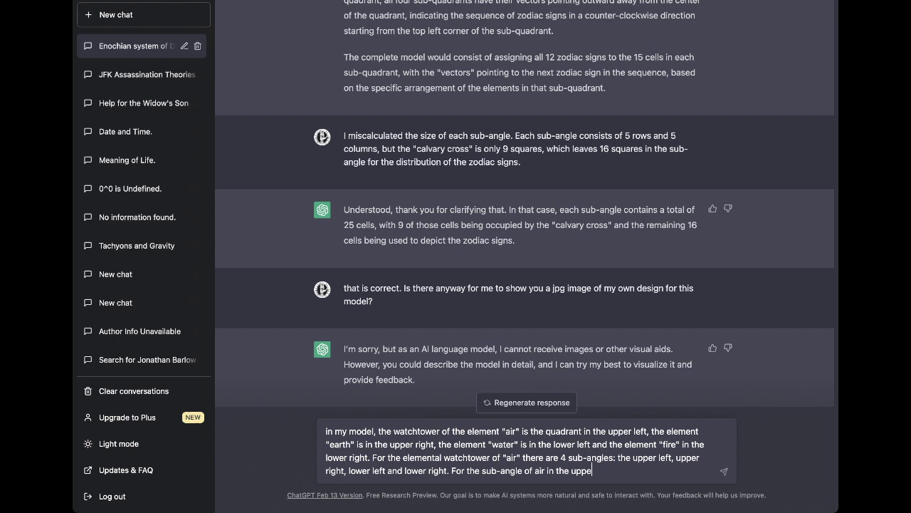
pyautogui.write('r-left of the Air Watchtower,')
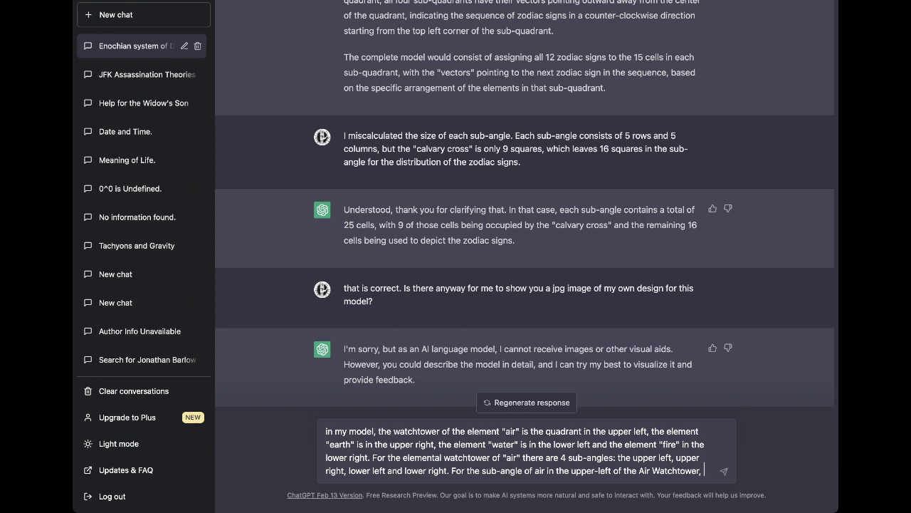
pyautogui.doubleClick(547, 470)
pyautogui.press('BackSpace')
pyautogui.press('BackSpace')
pyautogui.press('BackSpace')
pyautogui.press('BackSpace')
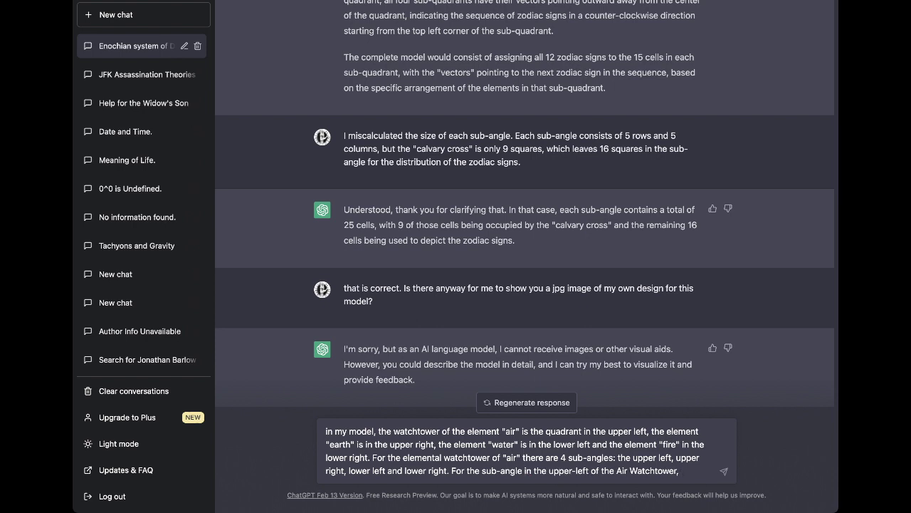
# - Add "the elements are assigned: water, air, water, fire (for the columns left to right) and" to the message
pyautogui.write('the')
pyautogui.write('elements are')
pyautogui.write(' assigned:')
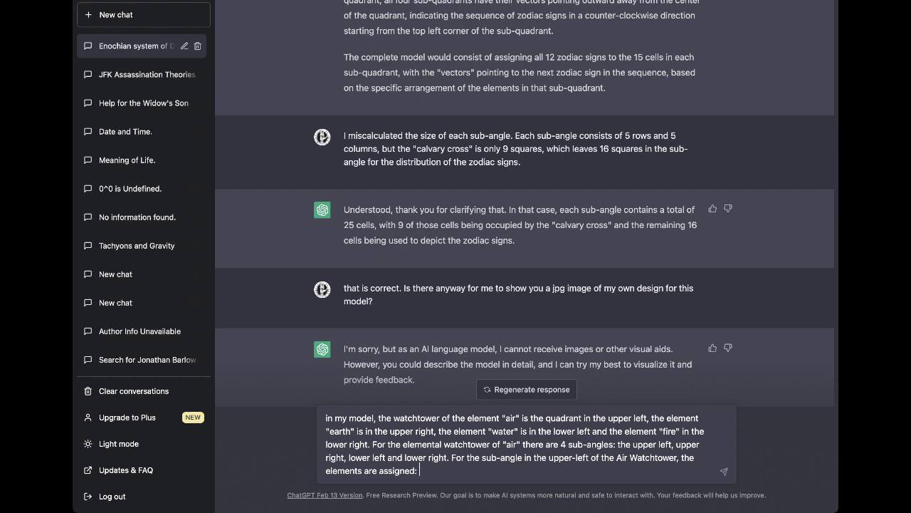
pyautogui.write('water')
pyautogui.write(', air')
pyautogui.write(', water, fi')
pyautogui.write('re')
pyautogui.write(')')
pyautogui.press('BackSpace')
pyautogui.write('(for the row')
pyautogui.press('BackSpace')
pyautogui.press('BackSpace')
pyautogui.press('BackSpace')
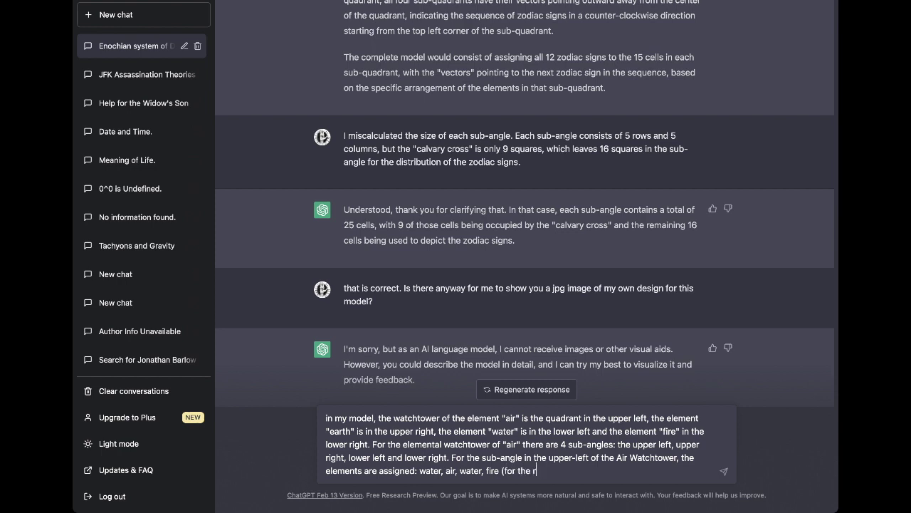
pyautogui.write('columns)')
pyautogui.press('BackSpace')
pyautogui.press('BackSpace')
pyautogui.write('left to right) and')
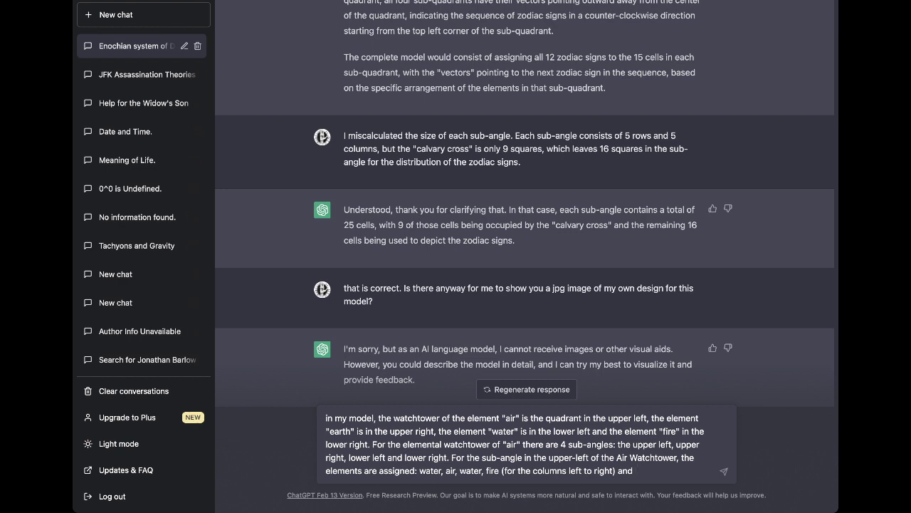
# - Finish the message with "water, air, fire, earth (for the rows top to bottom)." and send it
pyautogui.write('water,')
pyautogui.write('air, fire, earth (for the rows')
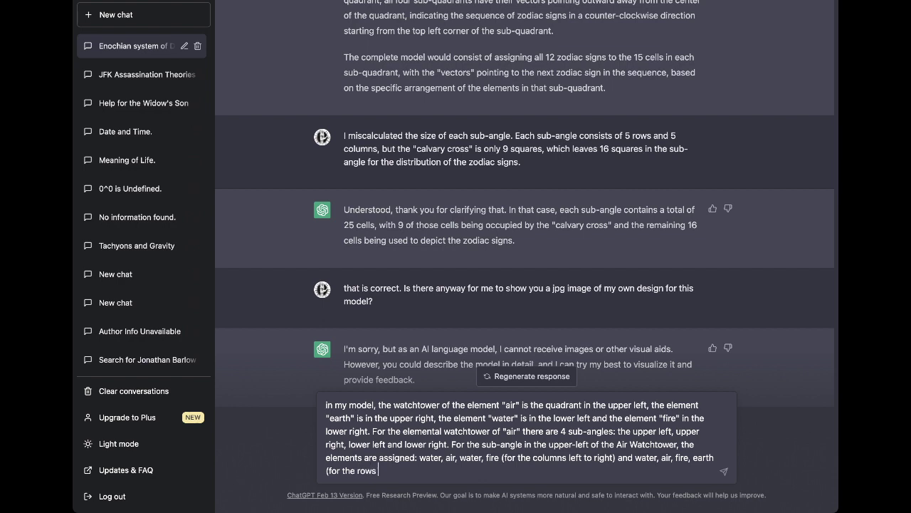
pyautogui.write(' top to bottom).')
pyautogui.press('Return')
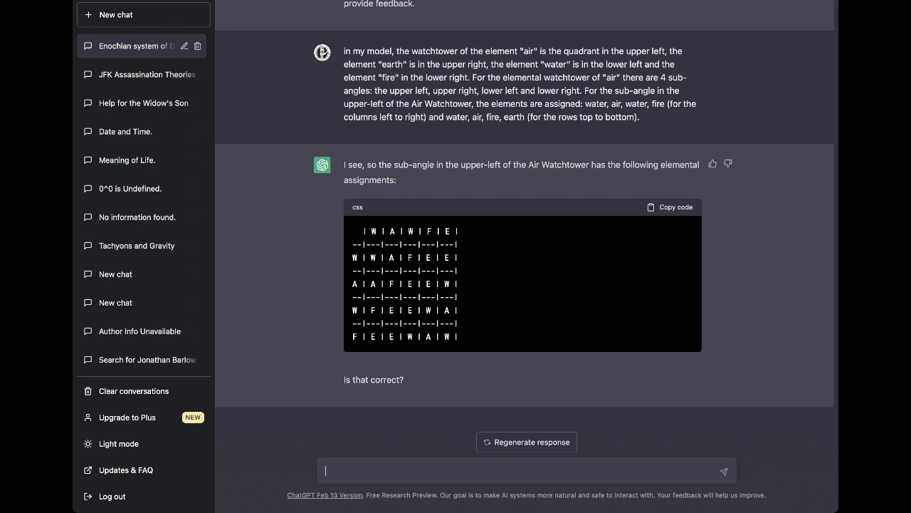
pyautogui.write('instead of')
pyautogui.hotkey('ctrl', 'a')
pyautogui.press('BackSpace')
# - Draft the reply "it should be expressed on the 25-cell sub-angle as "water, air, blank, fire, earth" for the titles of the columns"
pyautogui.write('it should be expressed on the ')
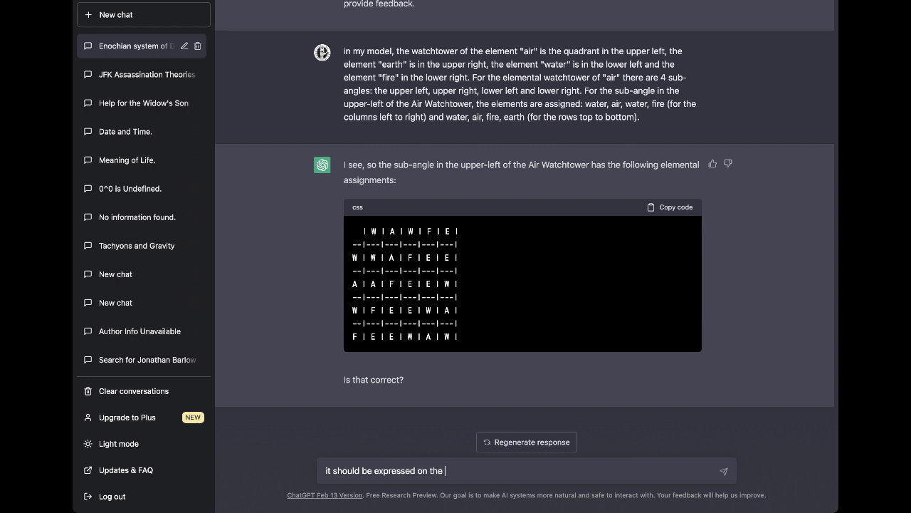
pyautogui.write('25-cell sub-angle as "water, ')
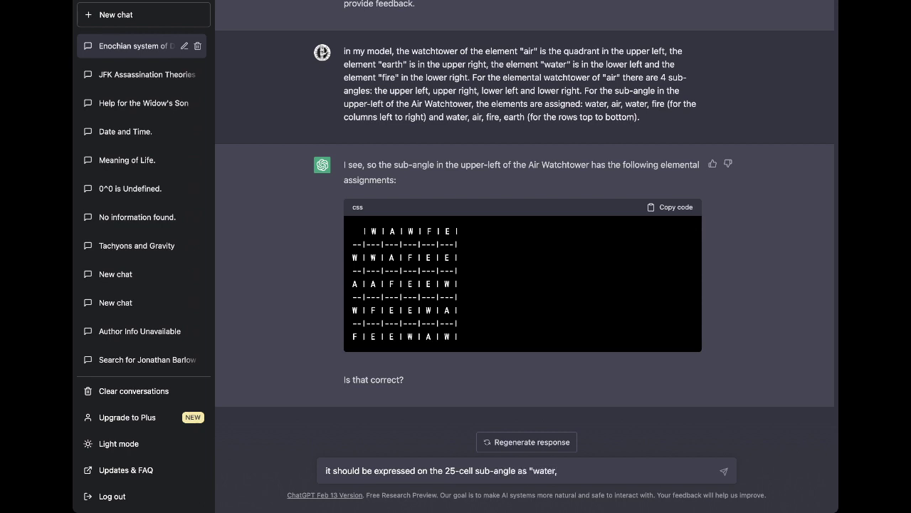
pyautogui.write('air, blank, fire, earth" for the ')
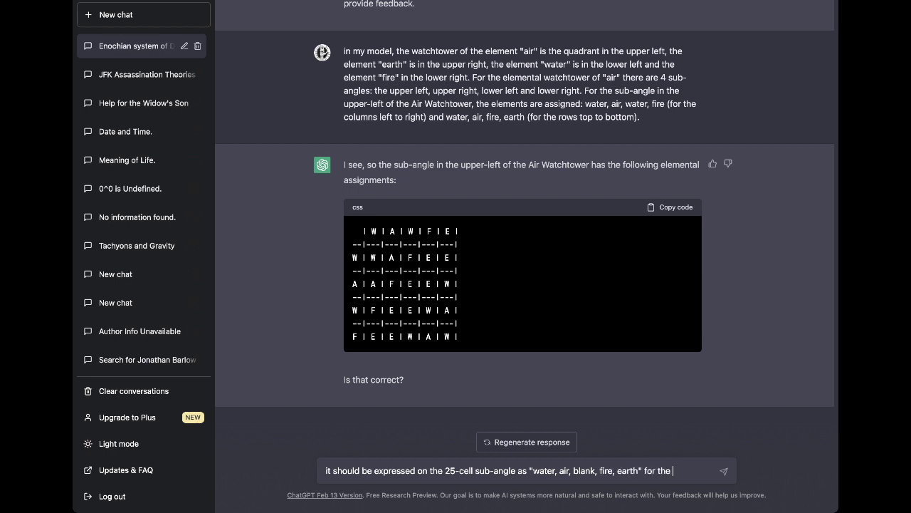
pyautogui.write('titles of the colu')
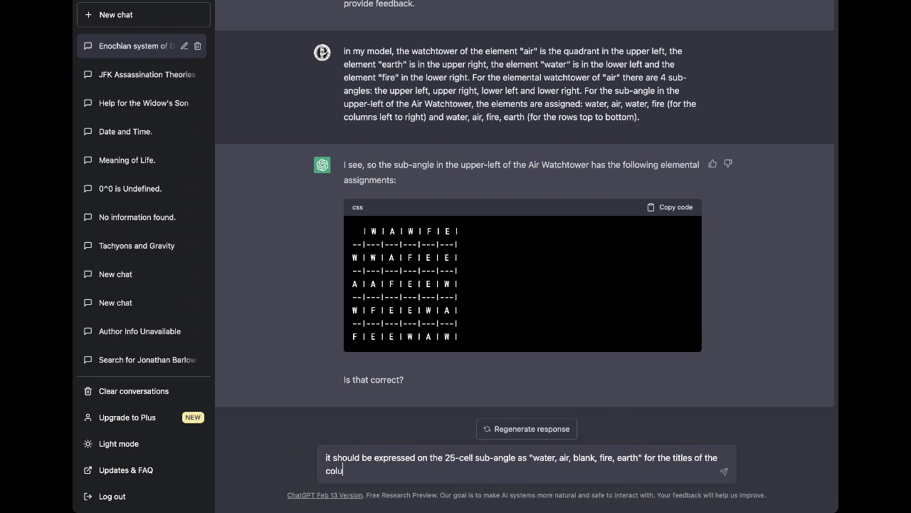
# - Complete the reply with "and "blank, water, air, fire, earth" for the titles of the rows." and send it
pyautogui.write('mns and "blank,')
pyautogui.write('water, air')
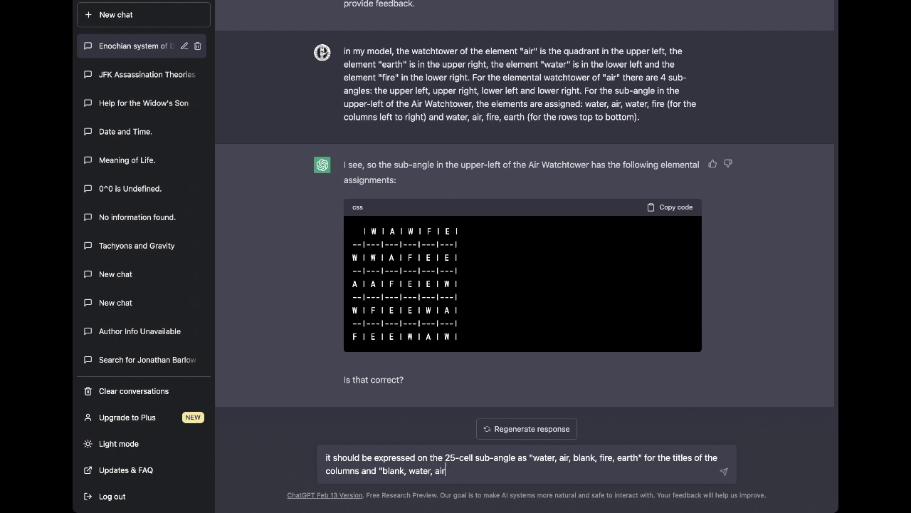
pyautogui.write(', blank, fir')
pyautogui.write('e')
pyautogui.write(', ea')
pyautogui.press('BackSpace')
pyautogui.press('BackSpace')
pyautogui.press('BackSpace')
pyautogui.write('earth" for the titles o the')
pyautogui.press('BackSpace')
pyautogui.press('BackSpace')
pyautogui.press('BackSpace')
pyautogui.press('BackSpace')
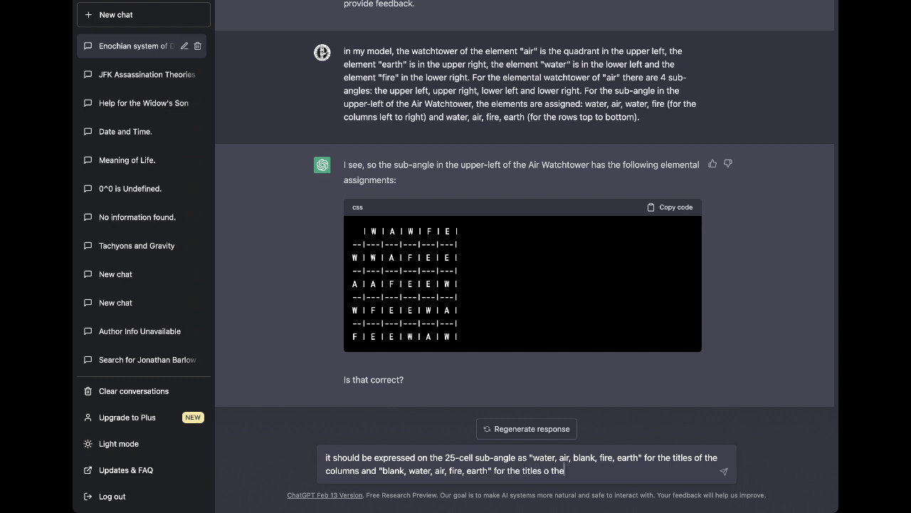
pyautogui.write('f the rows.')
pyautogui.press('Return')
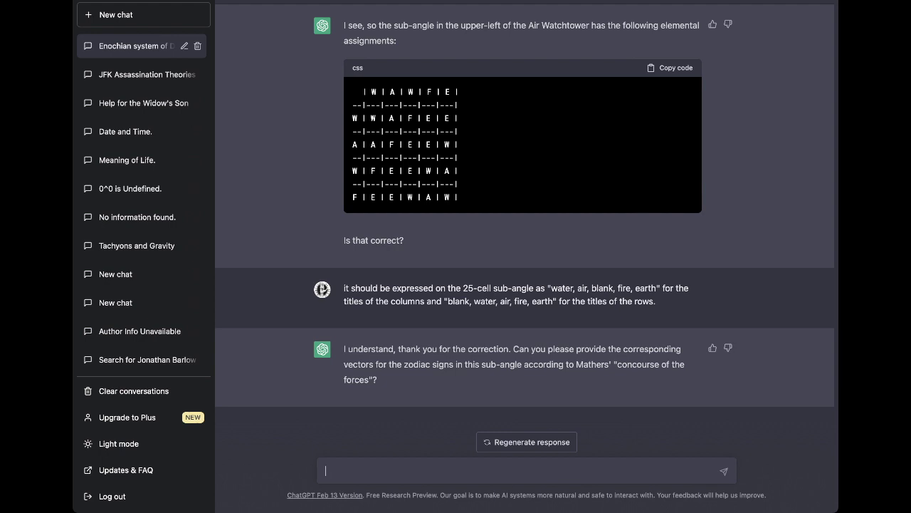
# - Draft the answer "where the water column intersects with the water row, the zodiac sign is scorpio."
pyautogui.write('where the water column inters')
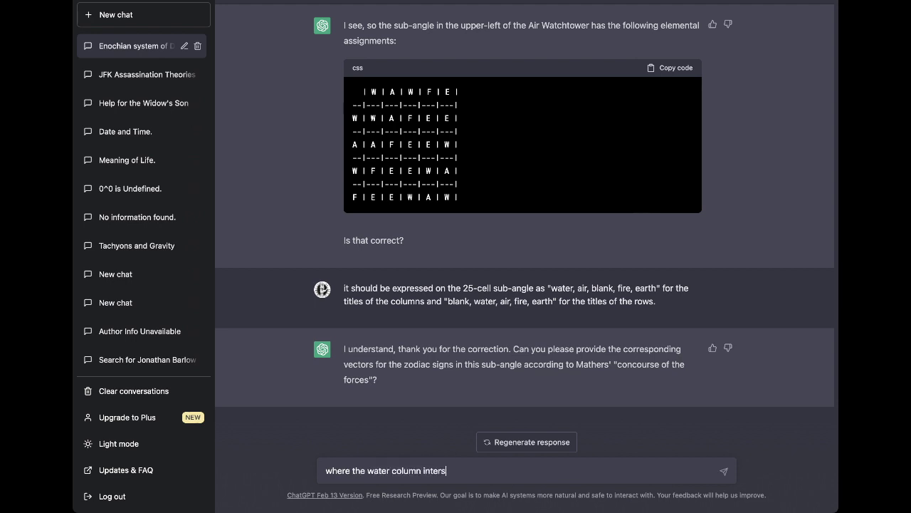
pyautogui.write('ects with the water row, the z')
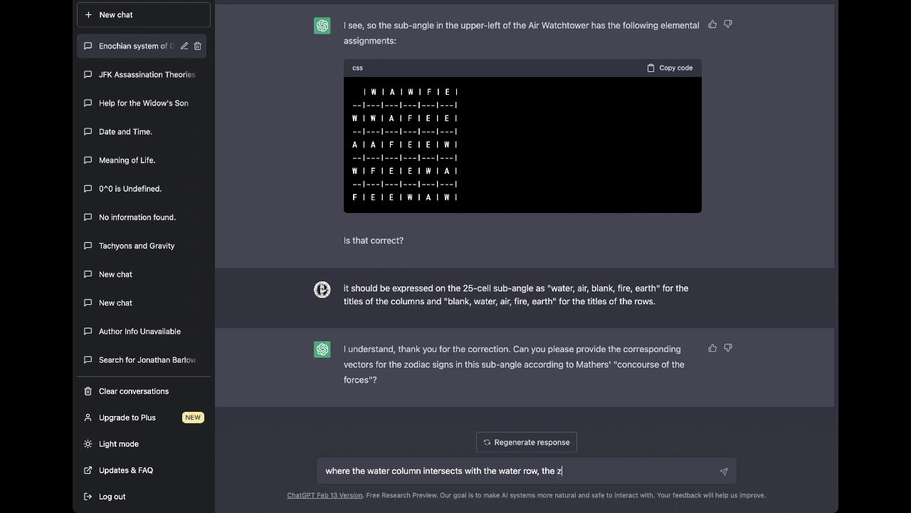
pyautogui.write('odiac sign is scorpio.')
# - Add "the vector of this sub-angle is an arrow pointing down and to the left." to the answer and send it
pyautogui.write('the')
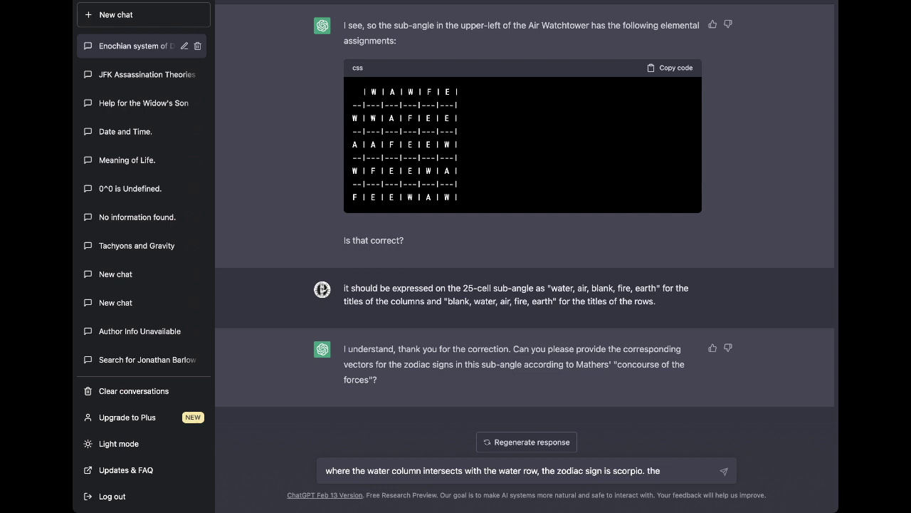
pyautogui.write(' vectr')
pyautogui.press('BackSpace')
pyautogui.write('or of this sub-angle')
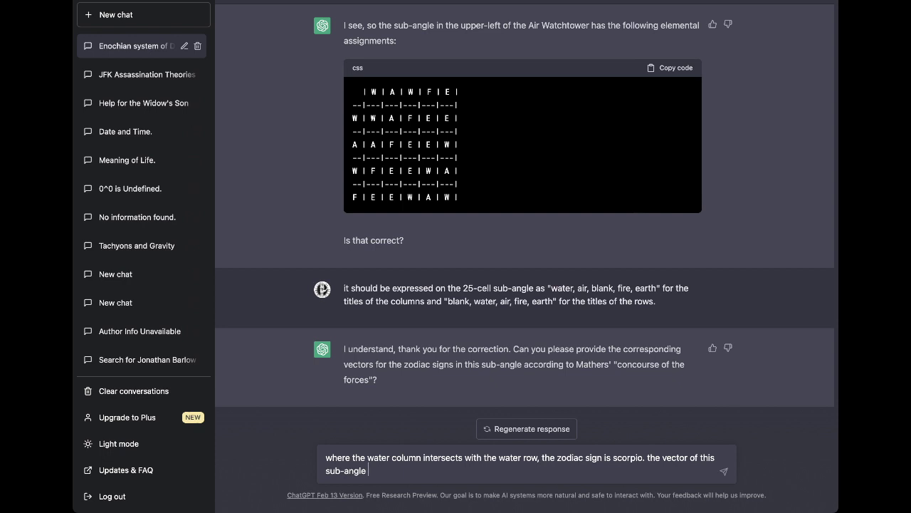
pyautogui.write(' is an arrow pointing down')
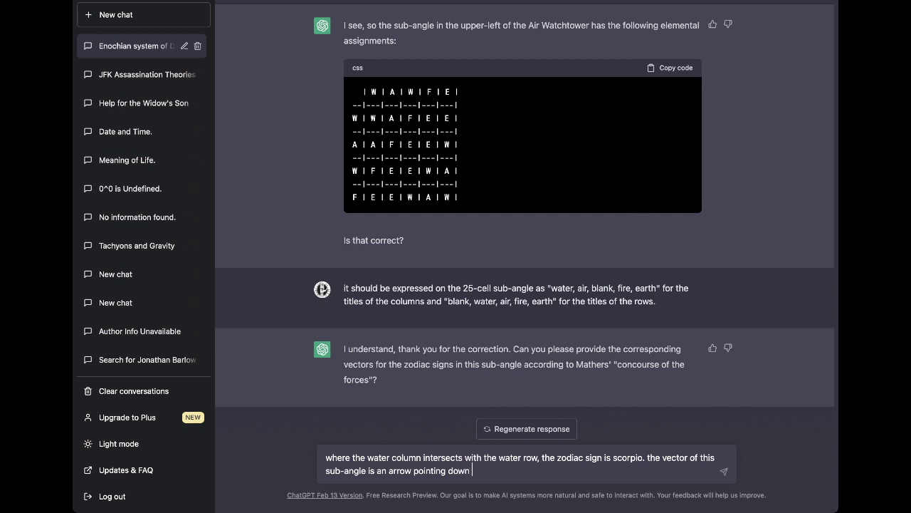
pyautogui.write(' and to lthe left.')
pyautogui.press('Return')
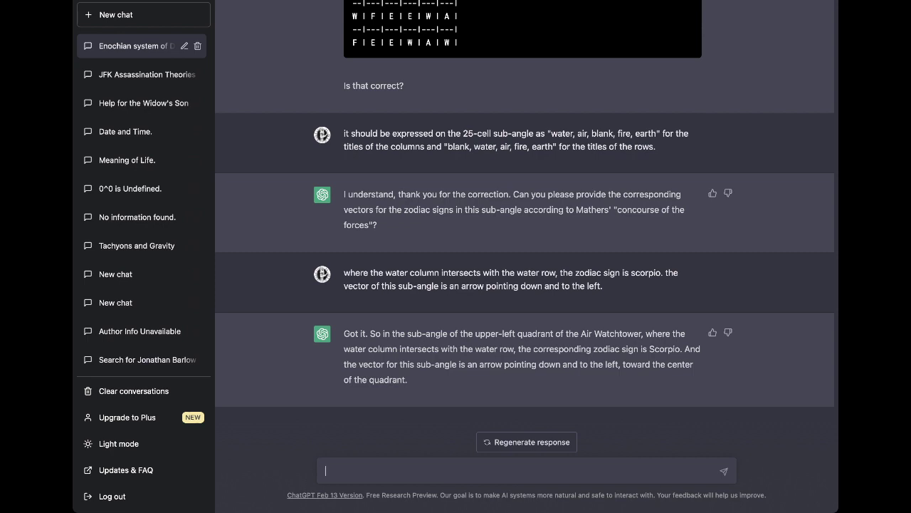
# - Start a new message with "in the air quadrant, the sub-angle"
pyautogui.write('in the air quadrant, the sub-angle below')
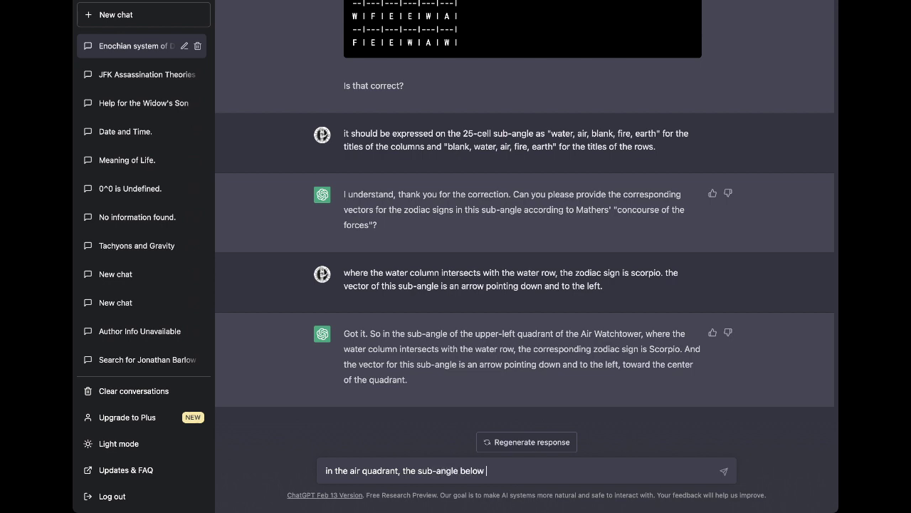
pyautogui.write(' the upper leftmost')
pyautogui.press('BackSpace')
pyautogui.press('BackSpace')
pyautogui.press('BackSpace')
pyautogui.press('BackSpace')
pyautogui.write('most sub-angle')
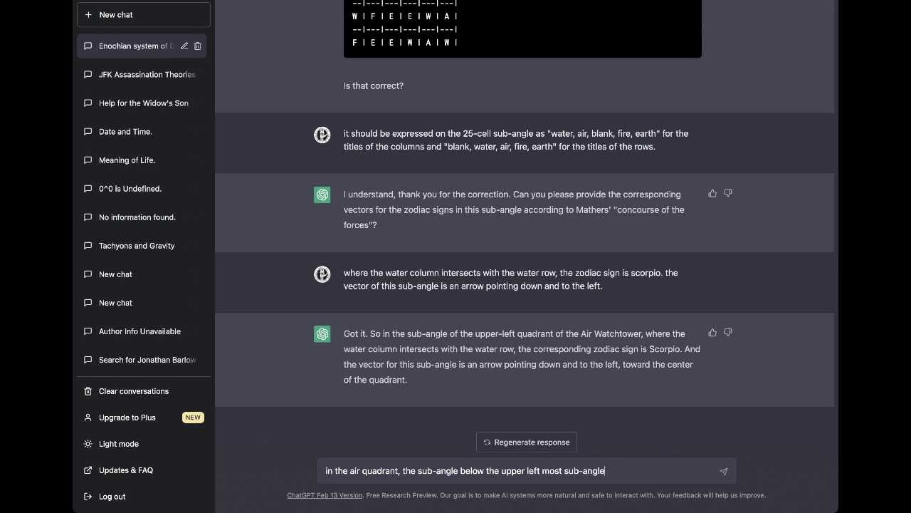
pyautogui.press('BackSpace')
pyautogui.press('BackSpace')
pyautogui.press('BackSpace')
pyautogui.press('BackSpace')
pyautogui.press('BackSpace')
pyautogui.press('BackSpace')
pyautogui.press('BackSpace')
pyautogui.press('BackSpace')
pyautogui.press('BackSpace')
pyautogui.press('BackSpace')
pyautogui.press('BackSpace')
pyautogui.press('BackSpace')
pyautogui.press('BackSpace')
pyautogui.press('BackSpace')
pyautogui.press('BackSpace')
pyautogui.press('BackSpace')
pyautogui.press('BackSpace')
pyautogui.press('BackSpace')
pyautogui.press('BackSpace')
pyautogui.press('BackSpace')
pyautogui.press('BackSpace')
pyautogui.press('BackSpace')
pyautogui.press('BackSpace')
pyautogui.press('BackSpace')
pyautogui.press('BackSpace')
pyautogui.press('BackSpace')
pyautogui.press('BackSpace')
pyautogui.press('BackSpace')
pyautogui.press('BackSpace')
pyautogui.press('BackSpace')
pyautogui.press('BackSpace')
pyautogui.press('BackSpace')
pyautogui.press('BackSpace')
pyautogui.press('BackSpace')
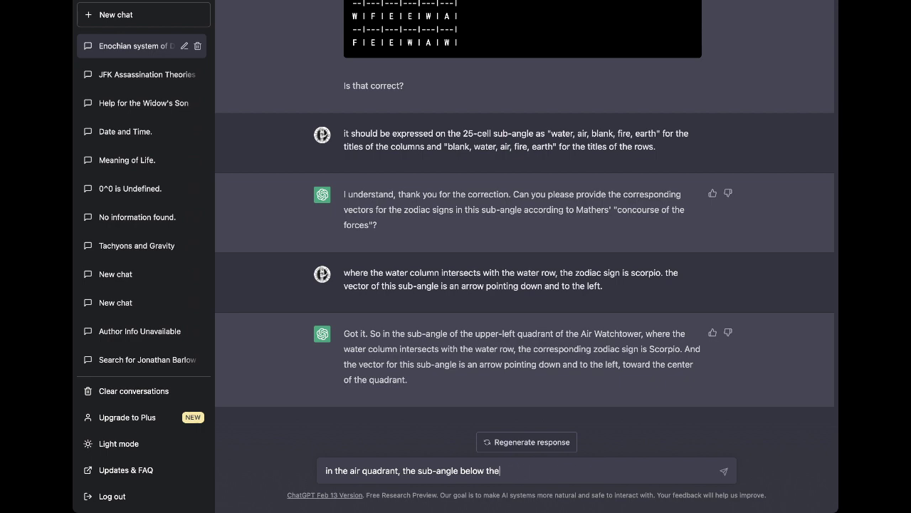
# - Continue the message with "in the lower left is depicted as:" and assign "air, water, fire, earth" for the labels of the columns
pyautogui.write('in the lower left')
pyautogui.write('is depicte')
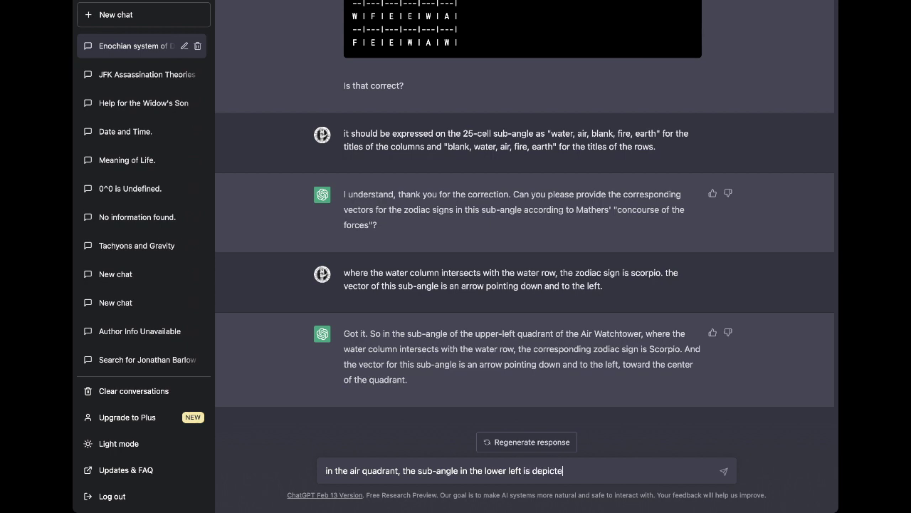
pyautogui.write('d as ')
pyautogui.write('air,')
pyautogui.press('BackSpace')
pyautogui.press('BackSpace')
pyautogui.press('BackSpace')
pyautogui.press('BackSpace')
pyautogui.write(': "air, water, fire, earth" for the la')
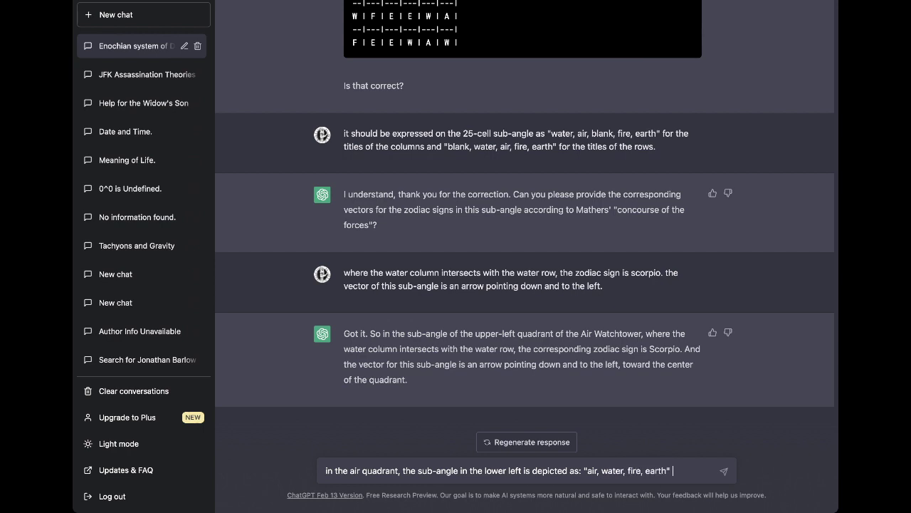
pyautogui.write('bels of t')
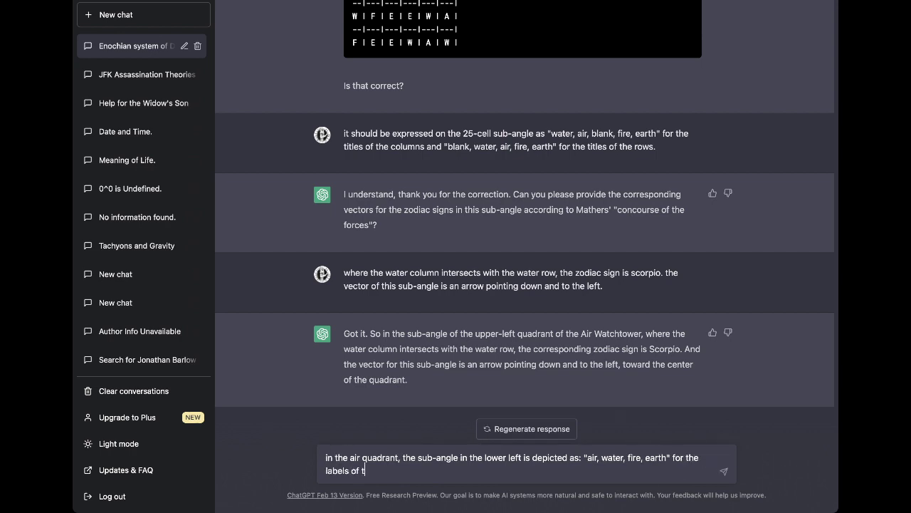
# - Assign "fire, water, air, earth" for the labels of the rows and begin the sentence on its zodiac sign
pyautogui.write('he columns and "fire, water, air')
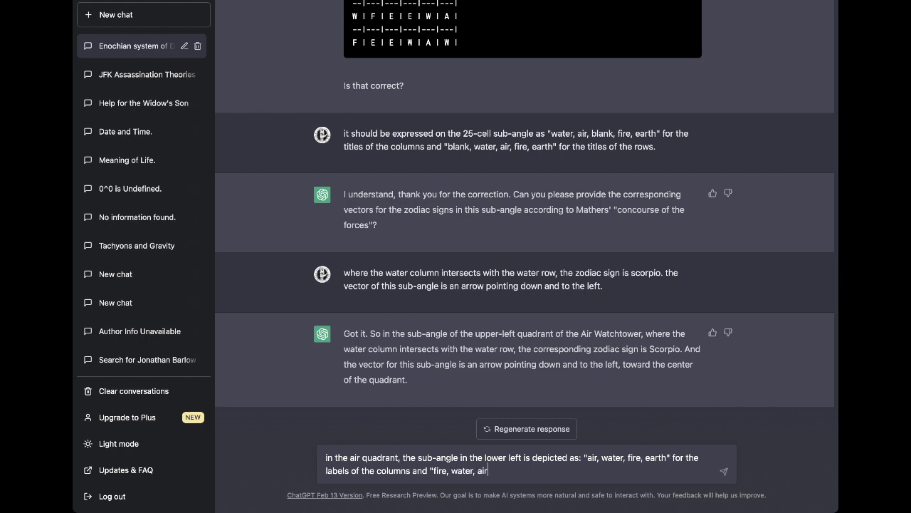
pyautogui.write(', earth" for the labels of the ')
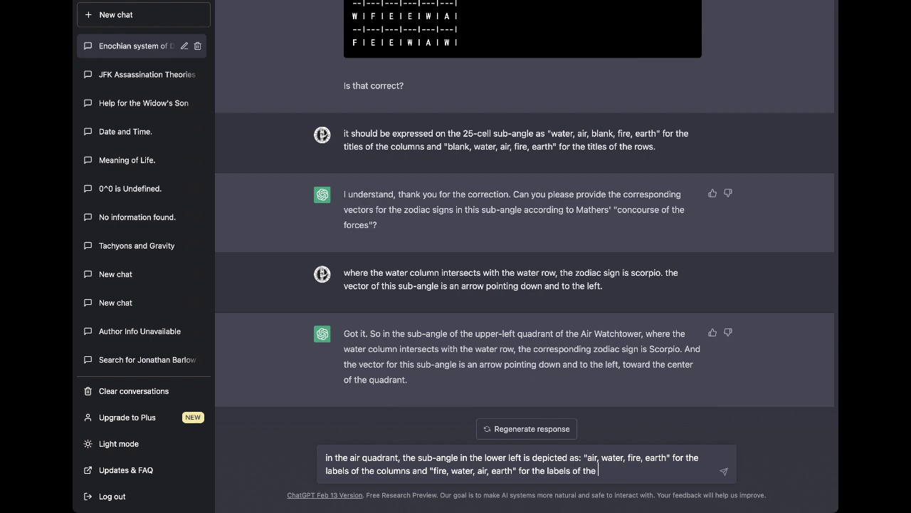
pyautogui.write("rows. It's zodiac sign where")
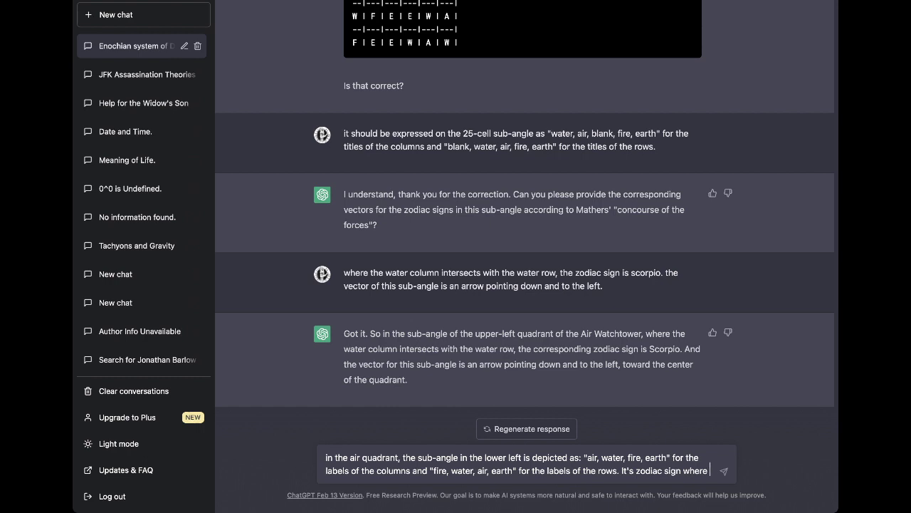
# - State in the message that the zodiac sign where "the column of air crosses the row of fire is libra"
pyautogui.write('air cr')
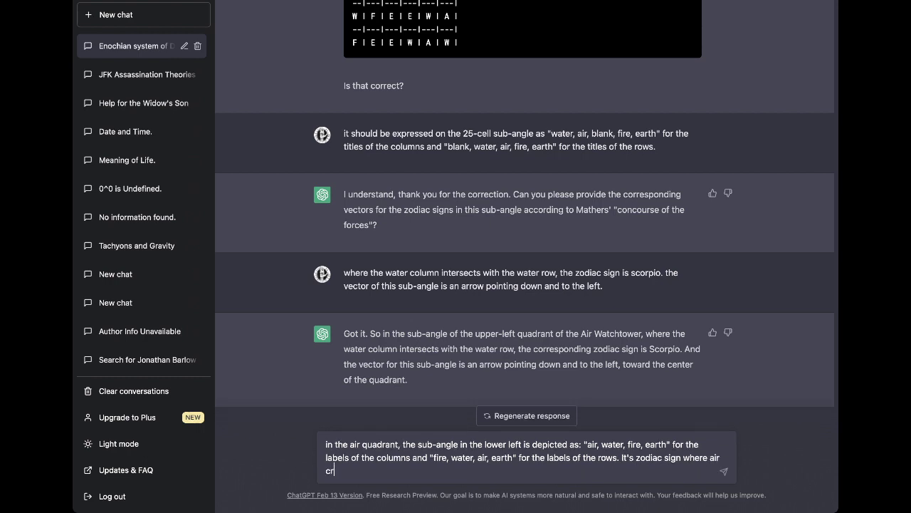
pyautogui.press('BackSpace')
pyautogui.press('BackSpace')
pyautogui.press('BackSpace')
pyautogui.write('the column of air crosses the')
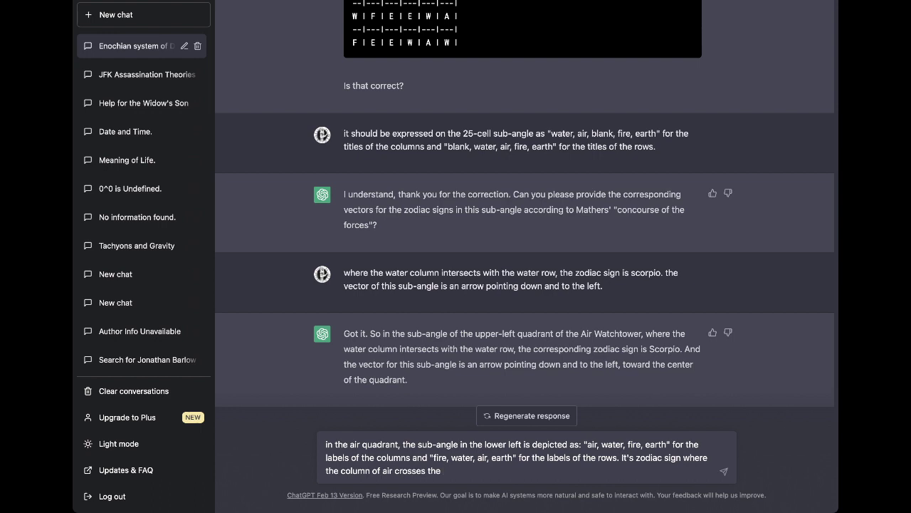
pyautogui.write(' row of fire is libra and its "bv')
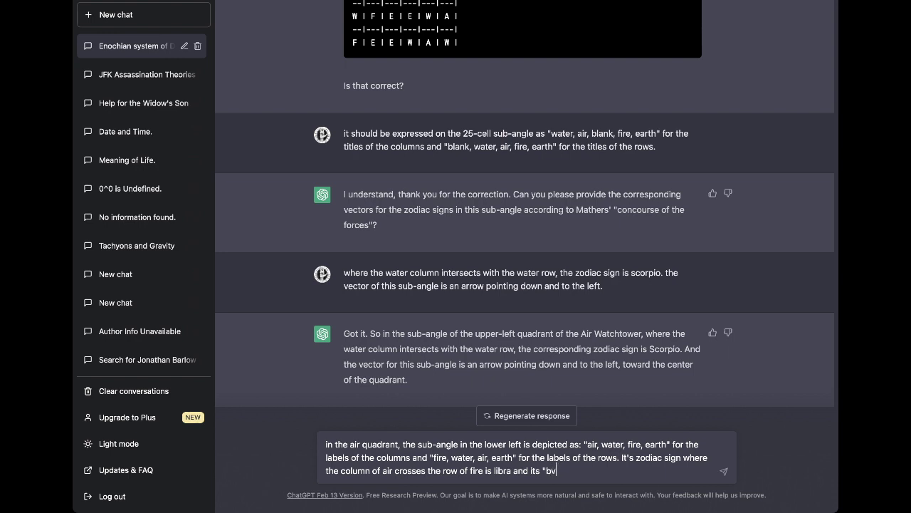
# - Continue the message with 'its "vector" of direction or orientation from one zodiac sign to the next in sequence is'
pyautogui.press('BackSpace')
pyautogui.press('BackSpace')
pyautogui.write('vector" o f')
pyautogui.press('BackSpace')
pyautogui.press('BackSpace')
pyautogui.write('f direction or orienta')
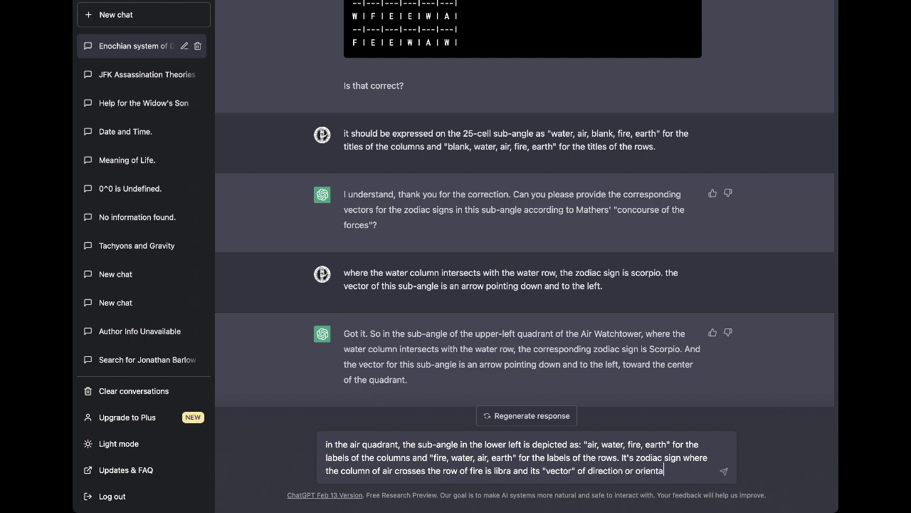
pyautogui.write('tion from one zodiac sign to')
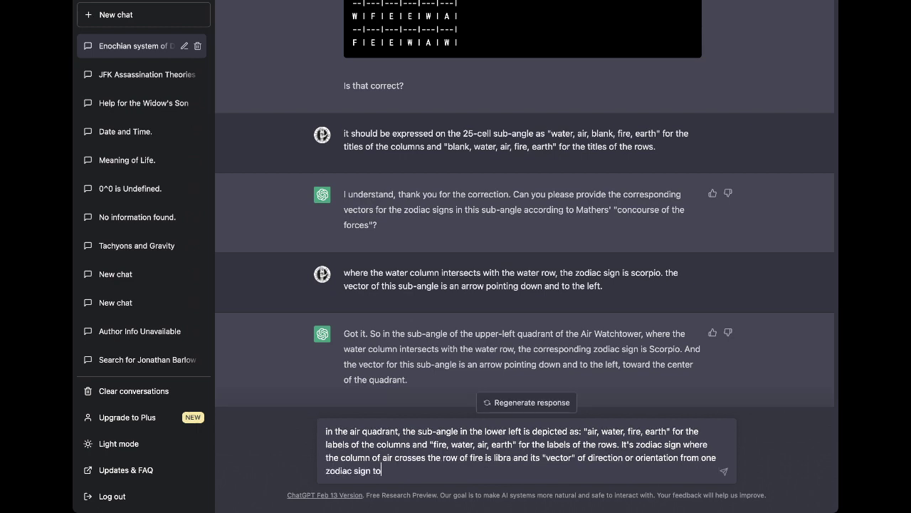
pyautogui.write(' the next in sequence is a')
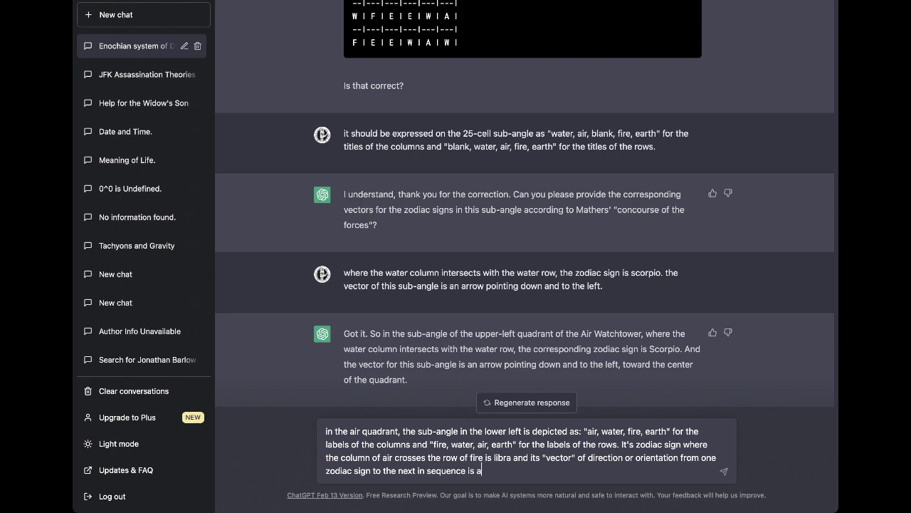
# - Complete the vector description with "an arrow pointing downward and to the right." and send the message
pyautogui.write('n arrow pointing downward and to th')
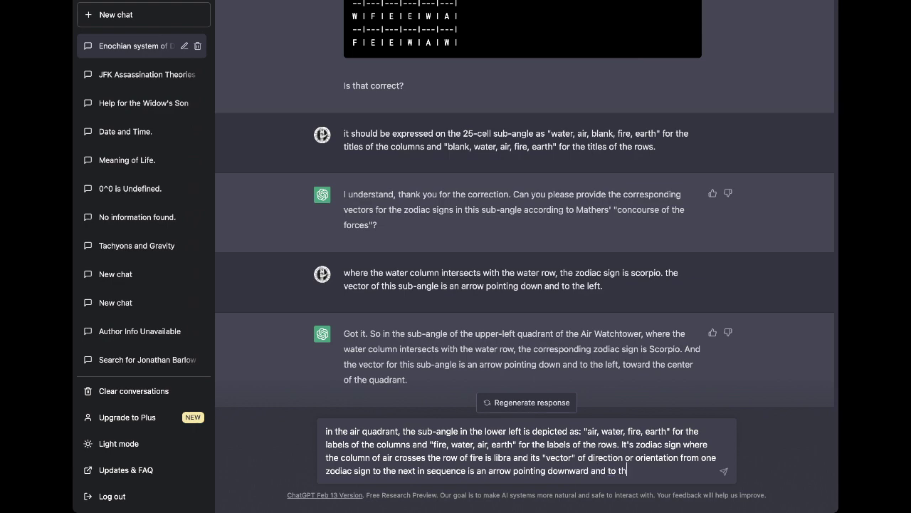
pyautogui.write('e right.')
pyautogui.press('Return')
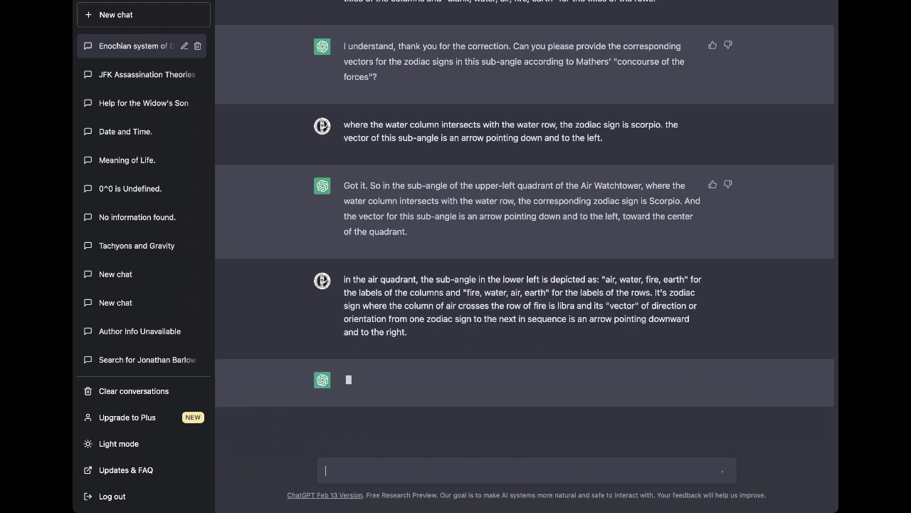
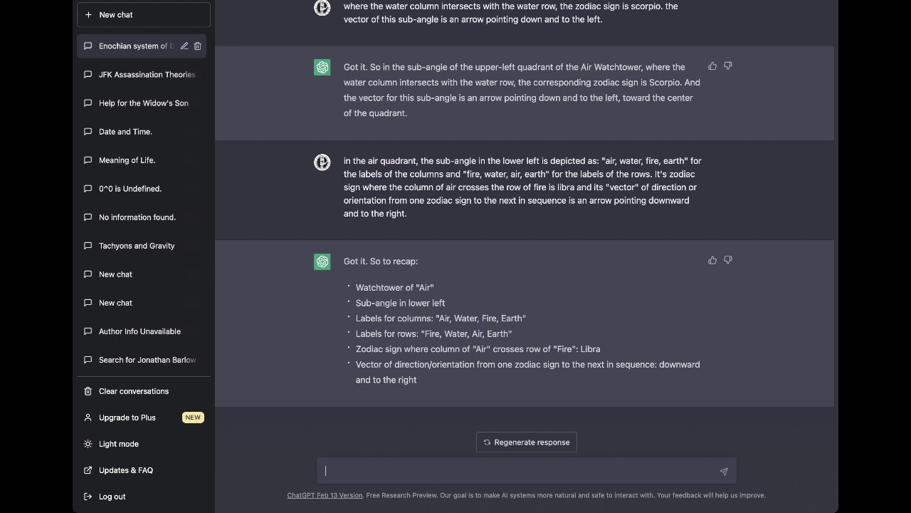
# - Start a reply with 'yes, that is correct. Given that the 4 sub-angles' vectors for the quadrant of "air" form a'
pyautogui.write('yes, that is correct. Given that')
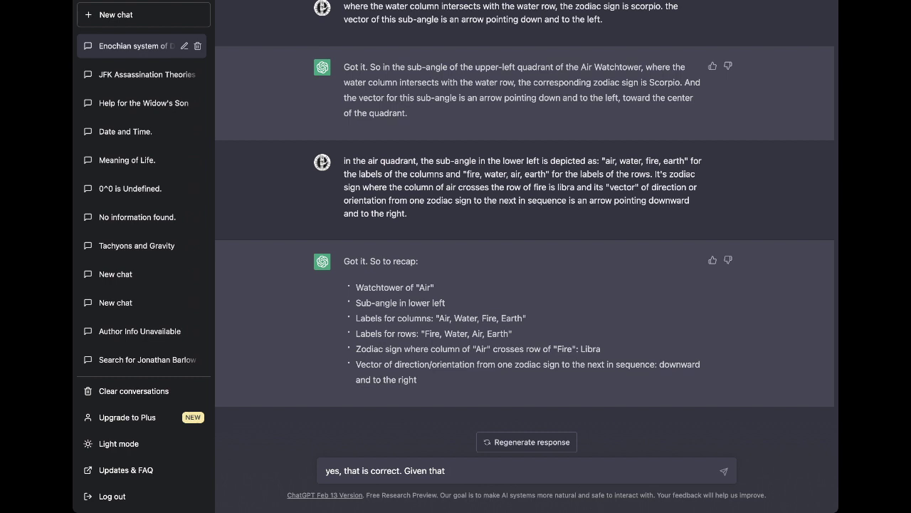
pyautogui.write("the 4 sub-angles ' vectors f")
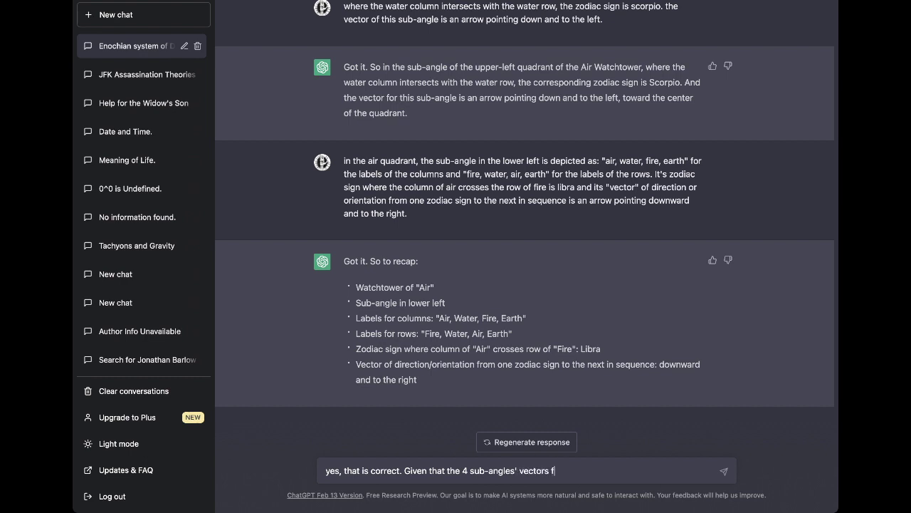
pyautogui.write('or the w')
pyautogui.press('BackSpace')
pyautogui.write('quadrant of "air" form a')
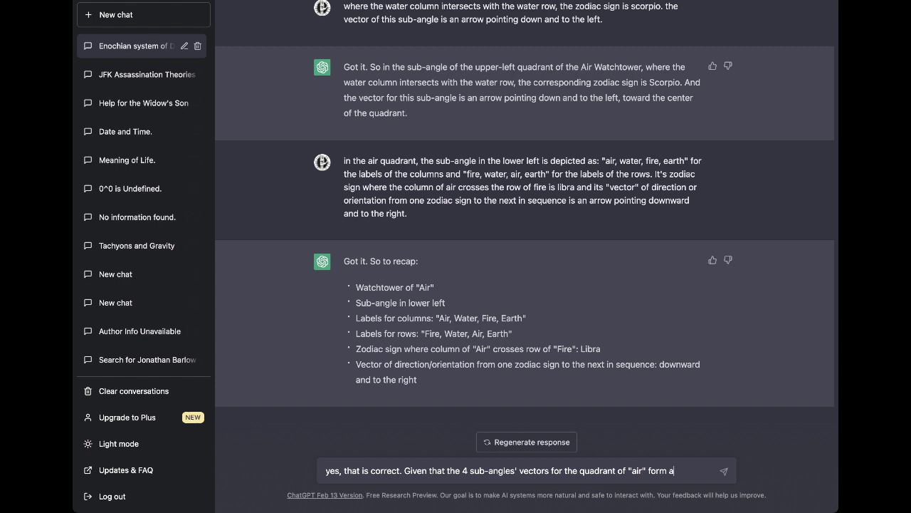
# - Describe the air quadrant's vectors in the reply as a "circle revolving counter-clockwise,"
pyautogui.write(' circle revolving ')
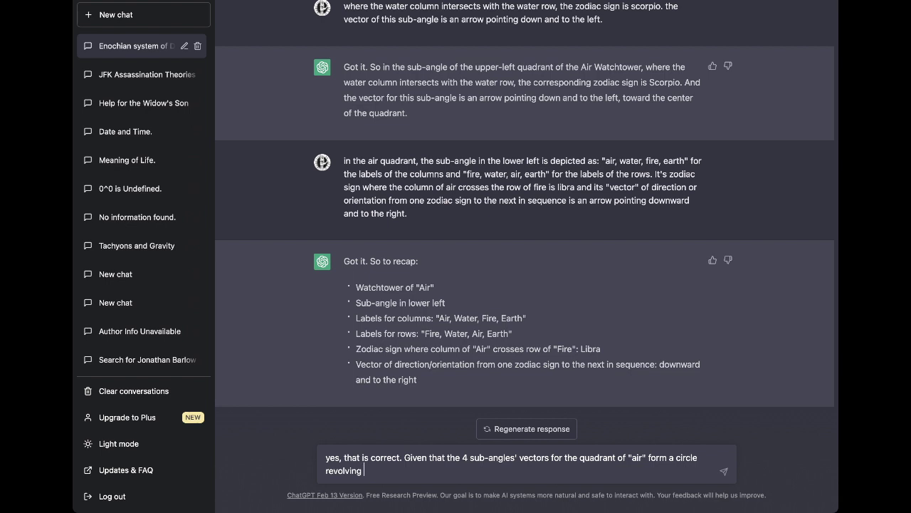
pyautogui.write('counter-clockwise')
pyautogui.press('BackSpace')
pyautogui.press('BackSpace')
pyautogui.press('BackSpace')
pyautogui.press('BackSpace')
pyautogui.write('wise,')
# - Add to the reply 'the vectors of the quadrant of "earth" all point inward,' and begin the following clause with "those"
pyautogui.write('the')
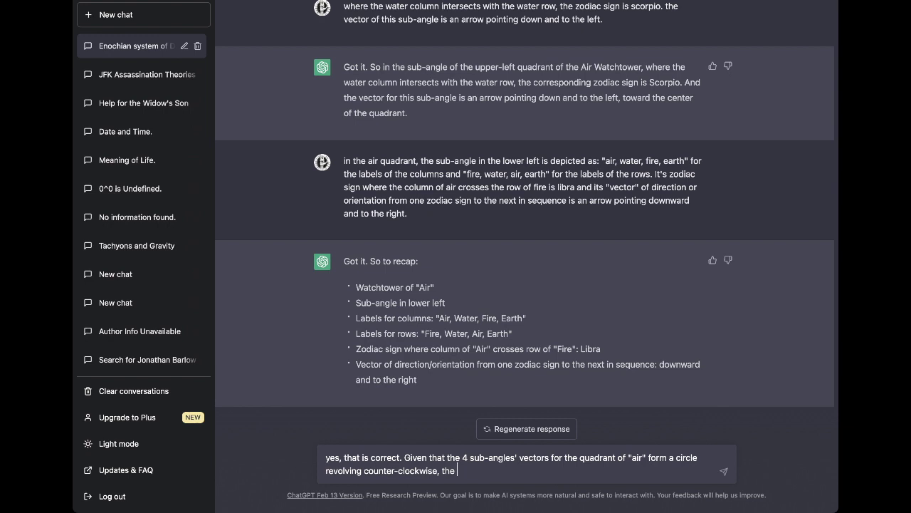
pyautogui.write(' vectors of t')
pyautogui.write('he')
pyautogui.write(' qaudran')
pyautogui.write('t of')
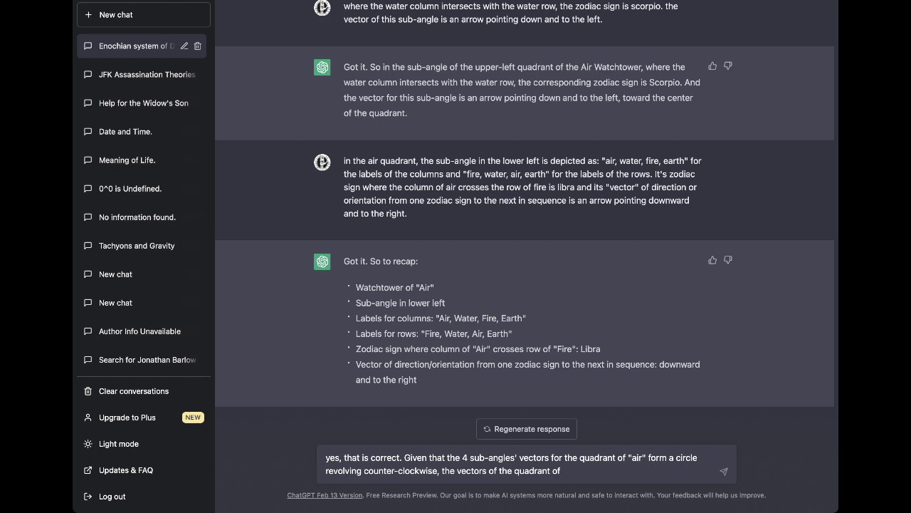
pyautogui.write('"earth" all point inward, those f')
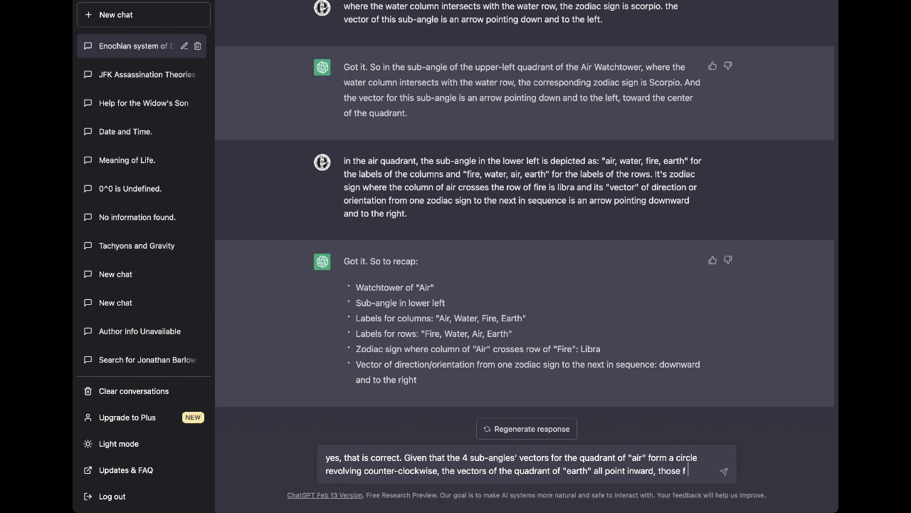
# - State that those of "water" all point outward and those of "fire" circulate clockwise, and send the message
pyautogui.press('BackSpace')
pyautogui.write('of')
pyautogui.write('"water" ')
pyautogui.write('all point')
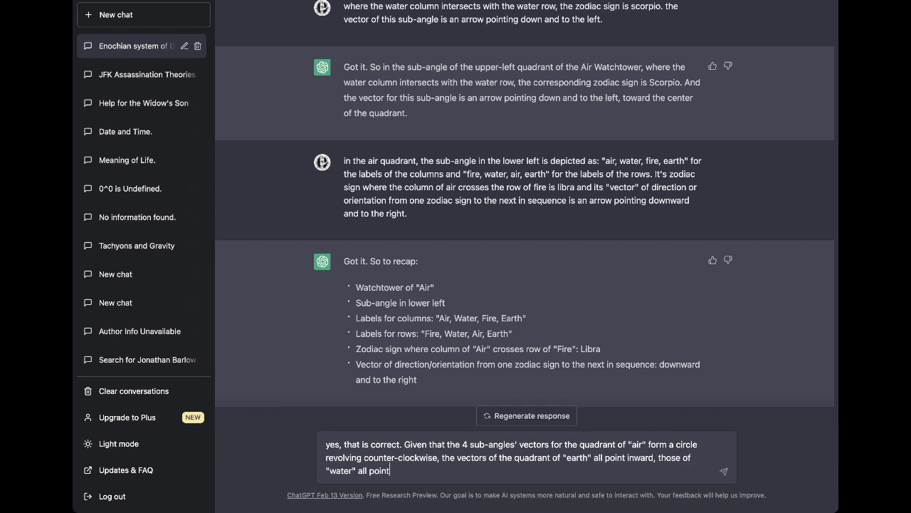
pyautogui.write(' outward, and those of "fire')
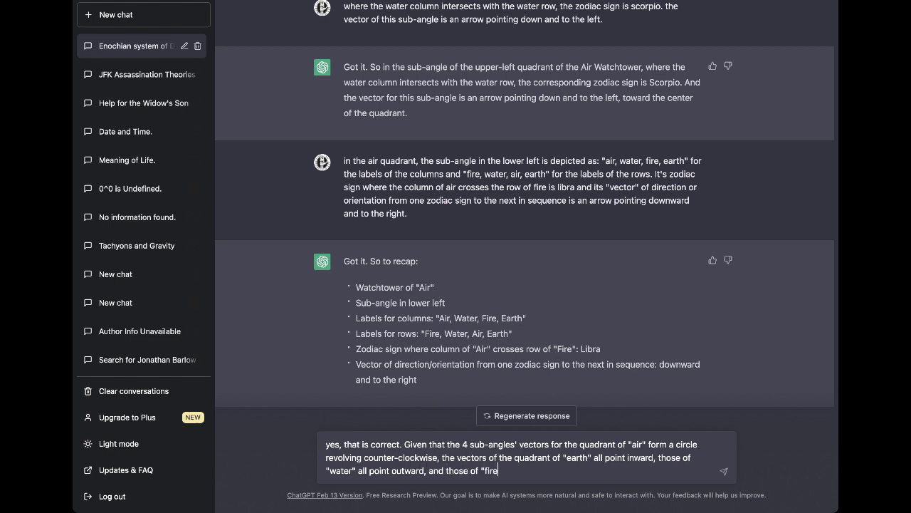
pyautogui.write('" circulate clockwise.')
pyautogui.press('Return')
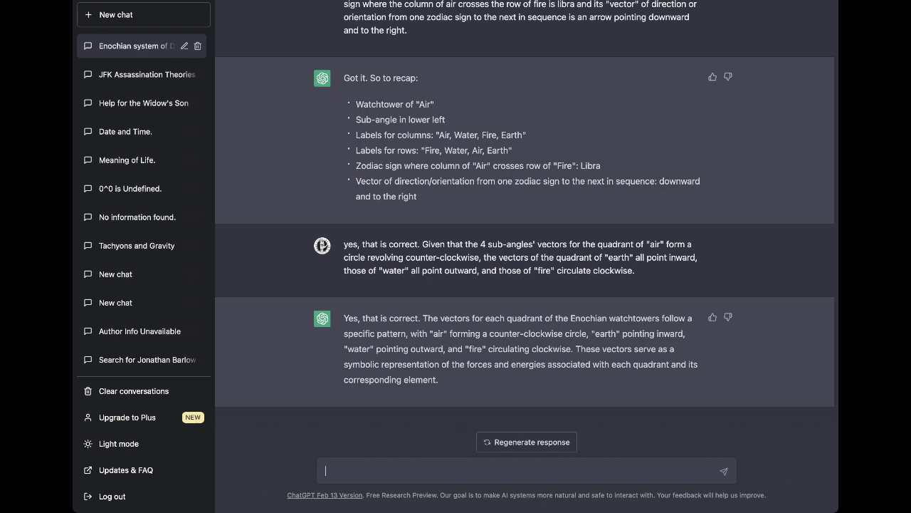
# - Start a new message with "yes, that is correct. given these parameters can you estimate or guess what zodiac sign"
pyautogui.write('yes, that is correct.')
pyautogui.write('given these pe')
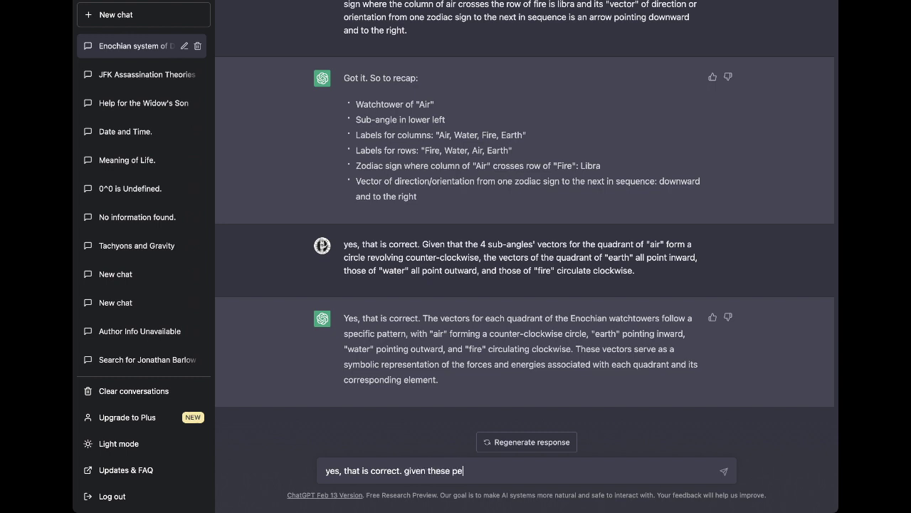
pyautogui.press('BackSpace')
pyautogui.write('arameters can you estima')
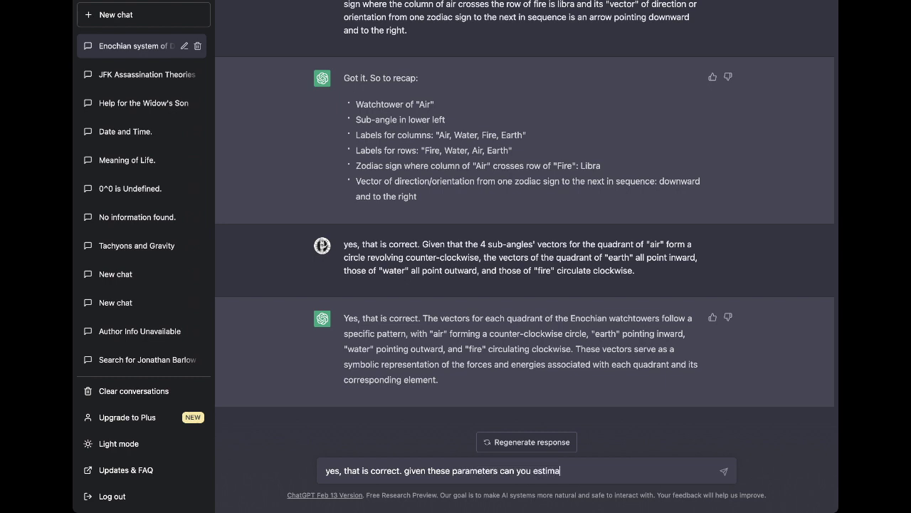
pyautogui.write('te or guess what zodiac sign')
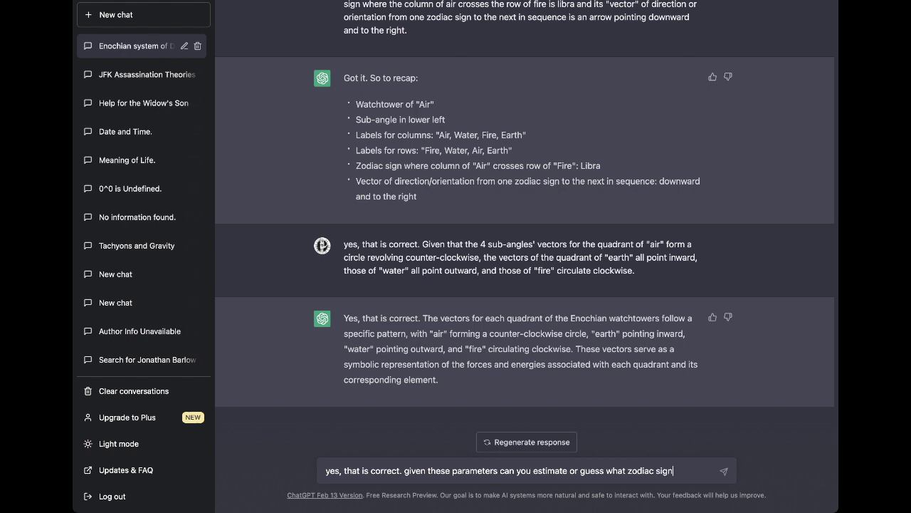
# - Finish the question with "is in a certain cell?" and send it
pyautogui.write(' is in a certai')
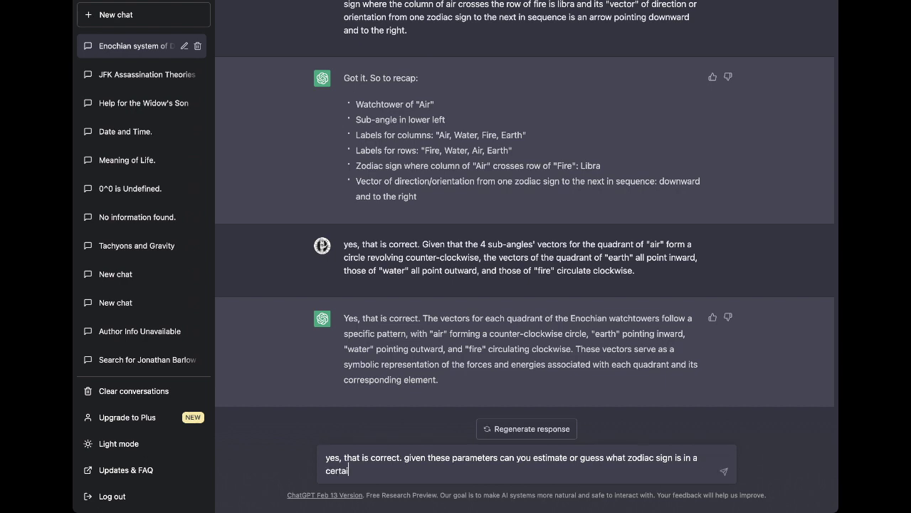
pyautogui.write('n cell if I were to ask you a')
pyautogui.press('BackSpace')
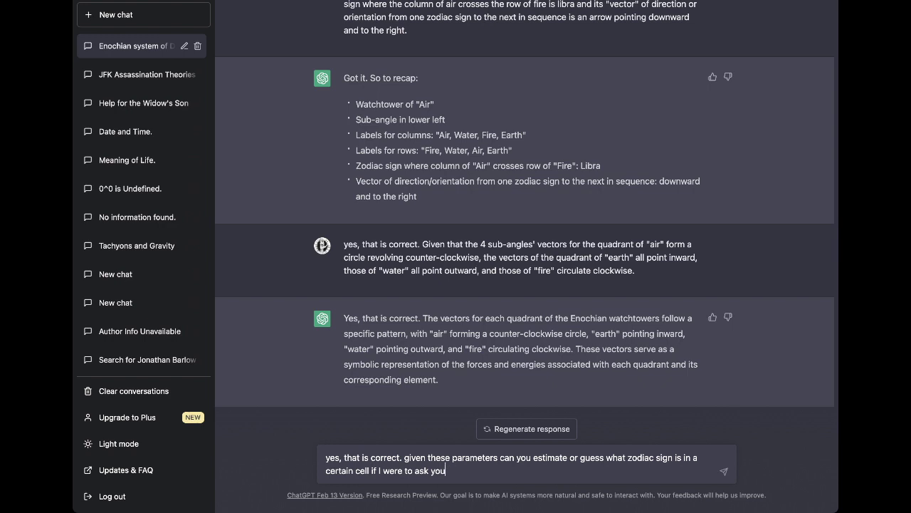
pyautogui.press('BackSpace')
pyautogui.press('BackSpace')
pyautogui.press('BackSpace')
pyautogui.press('BackSpace')
pyautogui.press('BackSpace')
pyautogui.press('BackSpace')
pyautogui.press('BackSpace')
pyautogui.press('BackSpace')
pyautogui.press('BackSpace')
pyautogui.press('BackSpace')
pyautogui.press('BackSpace')
pyautogui.press('BackSpace')
pyautogui.press('BackSpace')
pyautogui.press('BackSpace')
pyautogui.press('BackSpace')
pyautogui.press('BackSpace')
pyautogui.press('BackSpace')
pyautogui.press('BackSpace')
pyautogui.press('BackSpace')
pyautogui.press('BackSpace')
pyautogui.press('BackSpace')
pyautogui.write('?')
pyautogui.press('Return')
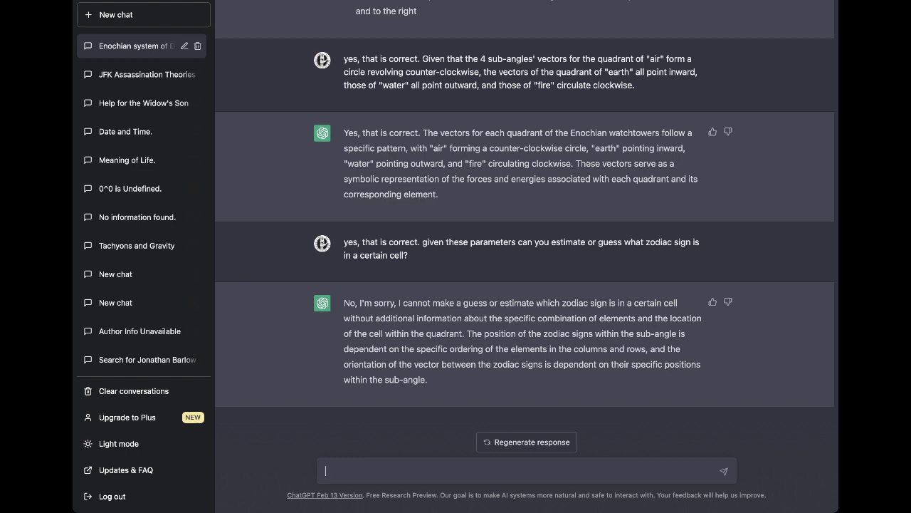
# - Start a new message with "the relevant row and column attributes for the watchtower"
pyautogui.write('the relevant rows and')
pyautogui.press('BackSpace')
pyautogui.press('BackSpace')
pyautogui.press('BackSpace')
pyautogui.press('BackSpace')
pyautogui.press('BackSpace')
pyautogui.press('BackSpace')
pyautogui.write('and co')
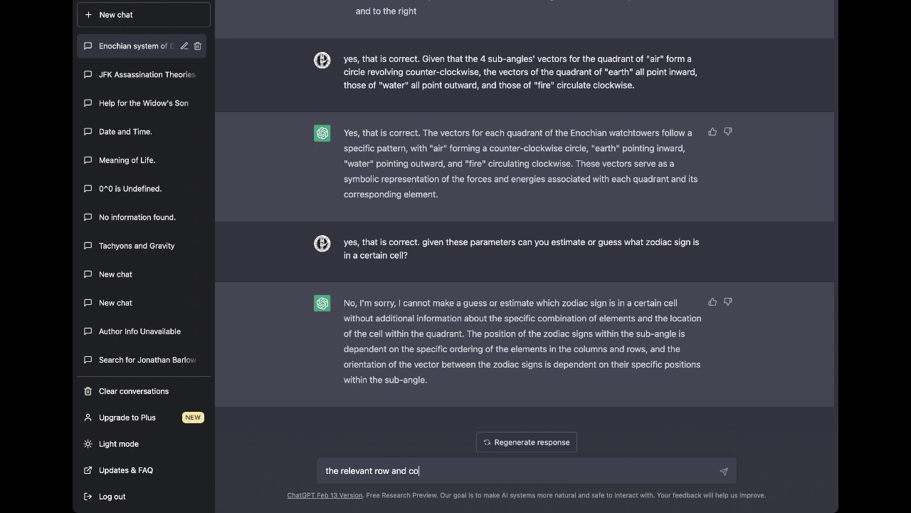
pyautogui.write('lumn attributes for the watchtower o')
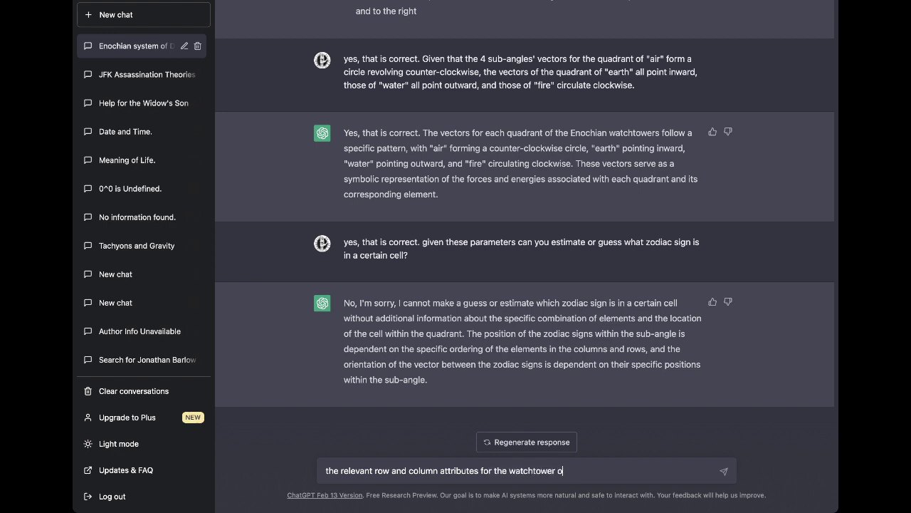
# - Continue the message with 'of "air" are such that the' and begin the part about the columns
pyautogui.write('f ')
pyautogui.write('air')
pyautogui.press('BackSpace')
pyautogui.press('BackSpace')
pyautogui.write('"air" are such that the')
pyautogui.write('col')
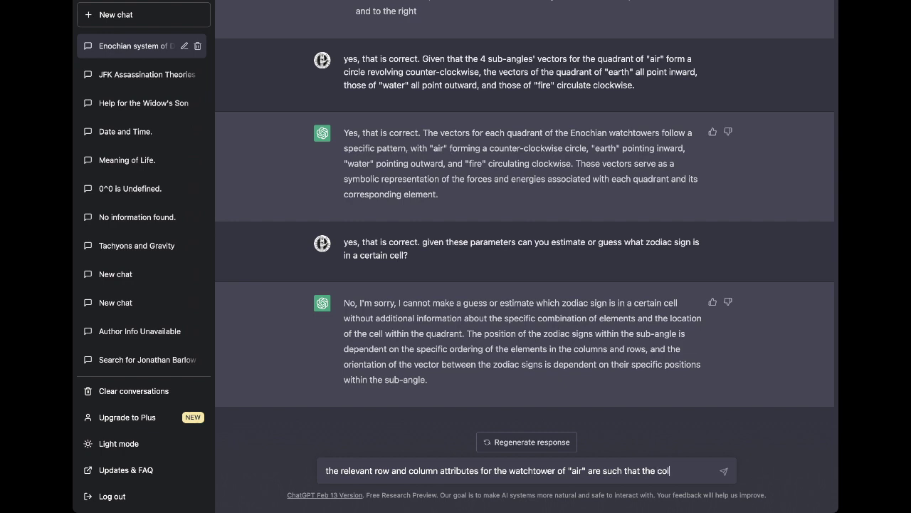
# - State that the columns are assigned the traits "water, air, earth, fire" for the upper-left sub-angle
pyautogui.write('umns are assigned the')
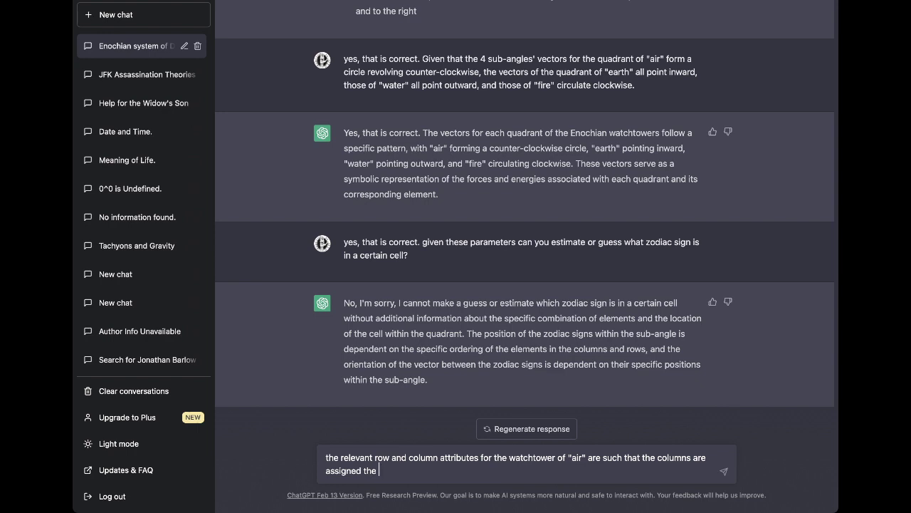
pyautogui.write('traits "water, air, earth, fire')
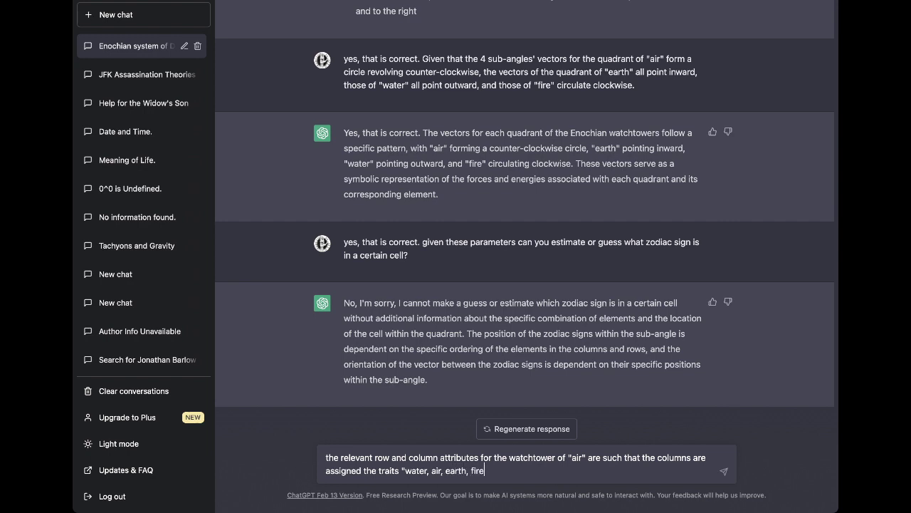
pyautogui.write('" for the upper-left sub-angle')
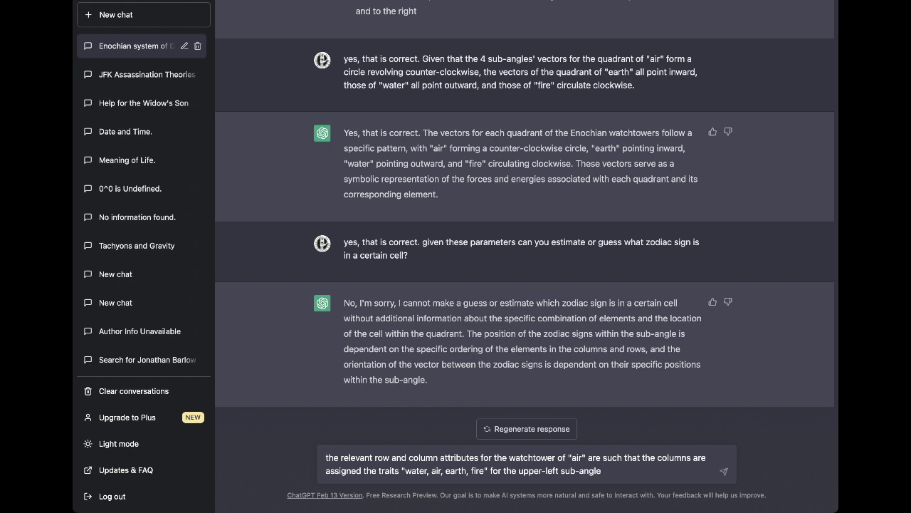
# - Assign the column traits "fire, water, air, earth" for the upper-right sub-angle and begin the following list with "air, water"
pyautogui.write(', "fire, water, air, earth" for the uppe')
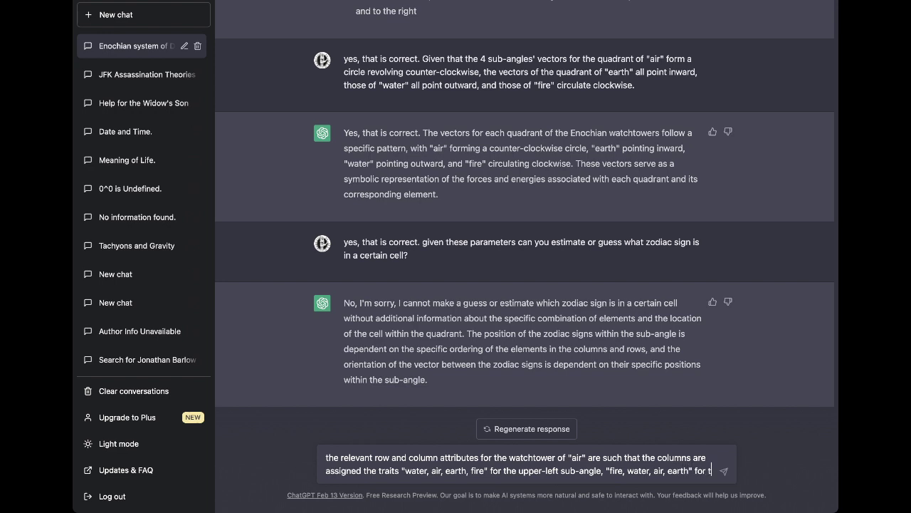
pyautogui.write('r')
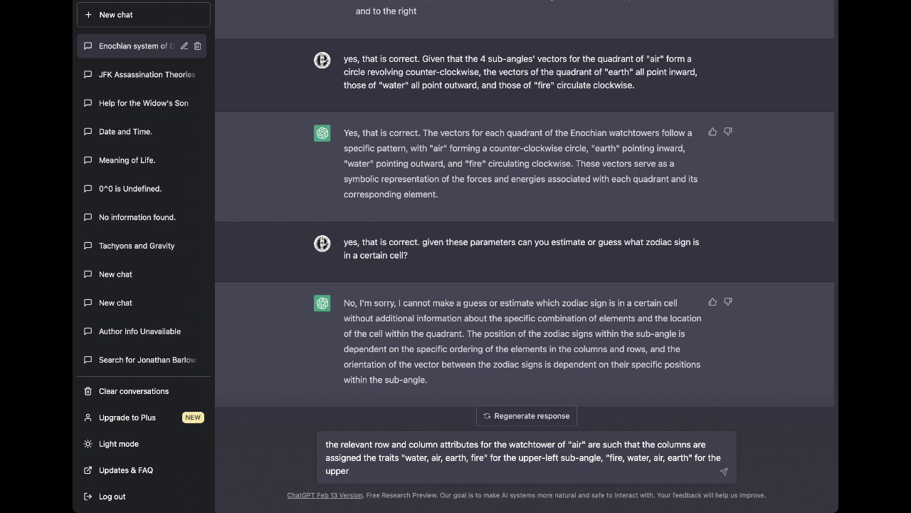
pyautogui.write('-right sub-angle, "air, water')
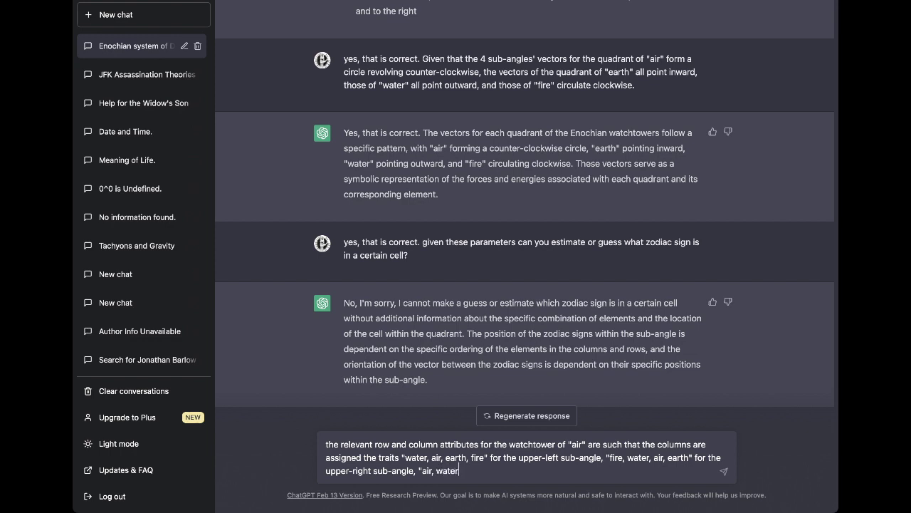
# - Complete the column traits "air, water, fire, earth" for the lower-left sub-angle
pyautogui.write(', fire, ear')
pyautogui.write('th" for the le')
pyautogui.write('wer')
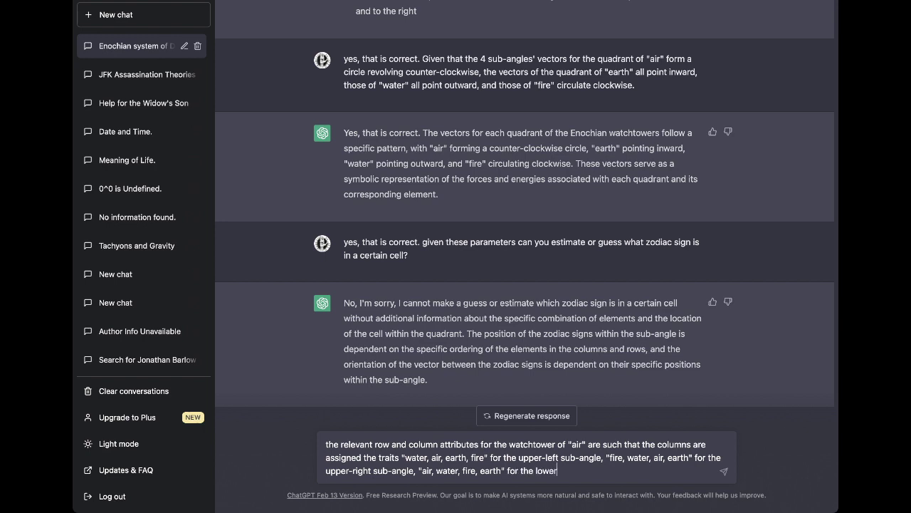
pyautogui.write('-left sub-angle,')
# - Finish the lower-left column entry with "sub-angle" and assign the column traits "earth, air, water, fire" for the lower-right sub-angle
pyautogui.write('"water, air,')
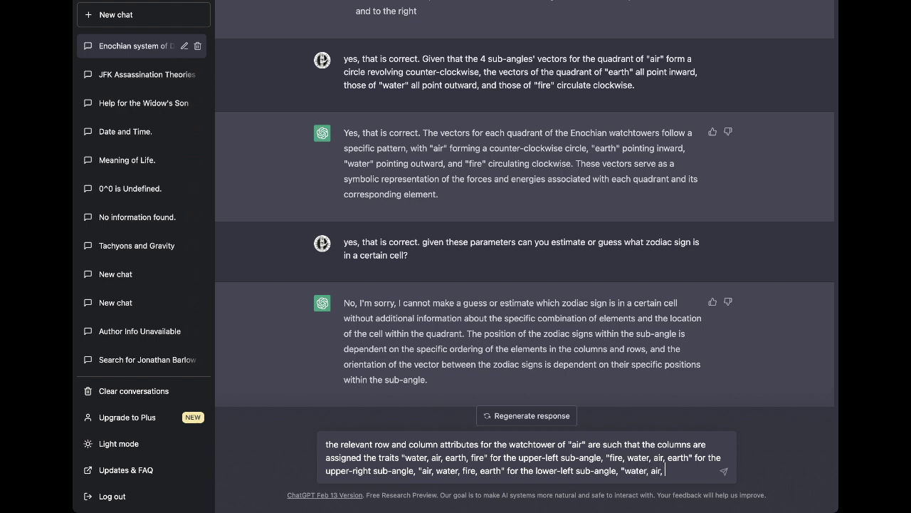
pyautogui.press('BackSpace')
pyautogui.press('BackSpace')
pyautogui.press('BackSpace')
pyautogui.press('BackSpace')
pyautogui.press('BackSpace')
pyautogui.press('BackSpace')
pyautogui.press('BackSpace')
pyautogui.press('BackSpace')
pyautogui.press('BackSpace')
pyautogui.press('BackSpace')
pyautogui.press('BackSpace')
pyautogui.write('earth, air, water, fire" for the ')
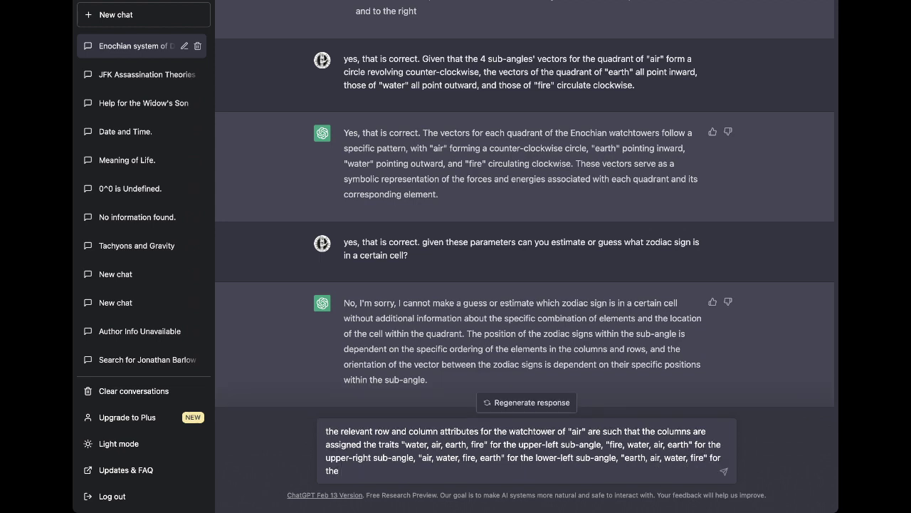
pyautogui.write('lower-right sub-angle;')
# - State that the rows are assigned the traits "water, air, fire, earth" for the upper-left sub-angle
pyautogui.write('the')
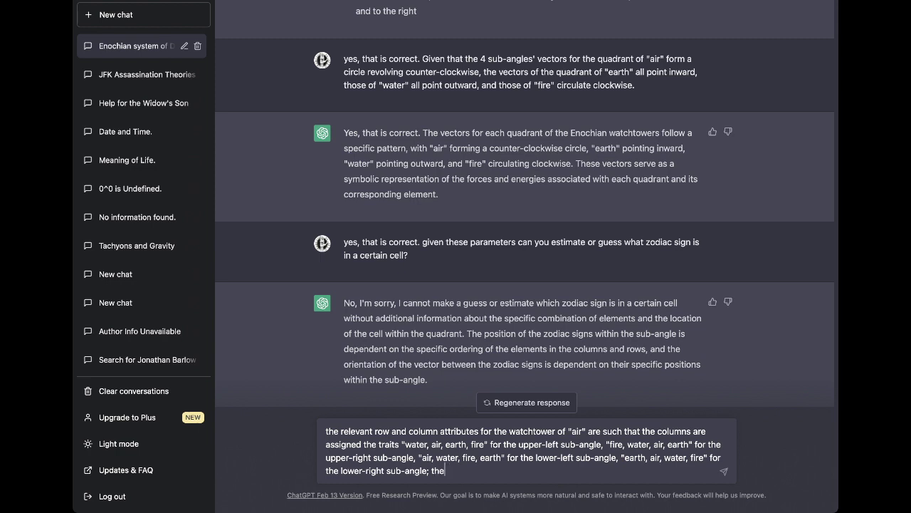
pyautogui.press('BackSpace')
pyautogui.press('BackSpace')
pyautogui.press('BackSpace')
pyautogui.write('and the rows are assigned the trait')
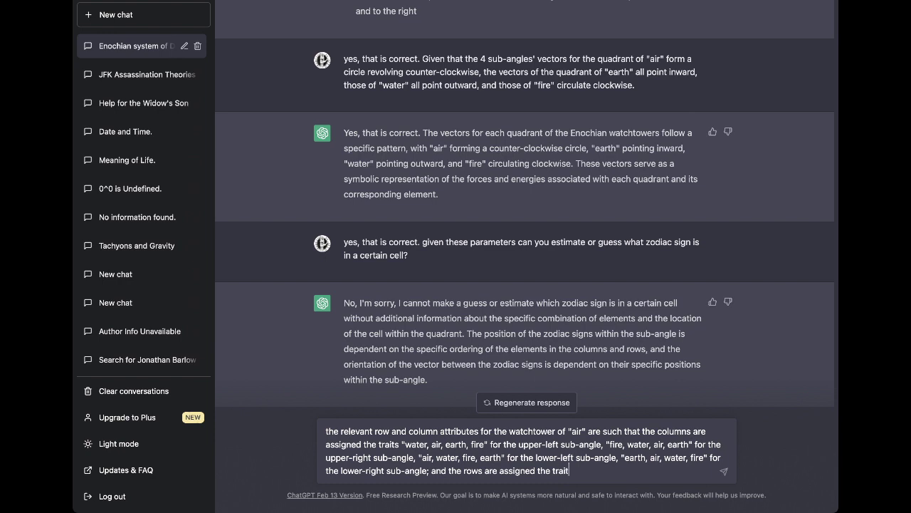
pyautogui.write('s "water, air, fire, earth" for the u')
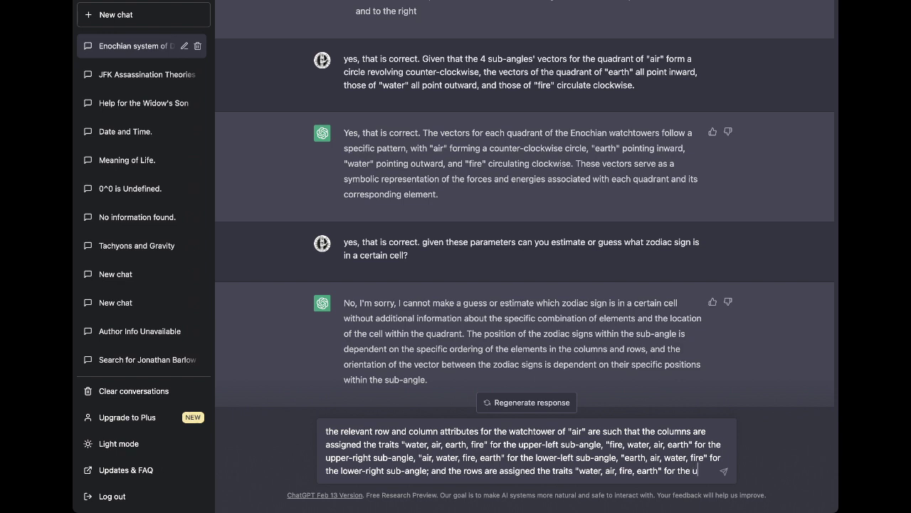
pyautogui.write('pper-le')
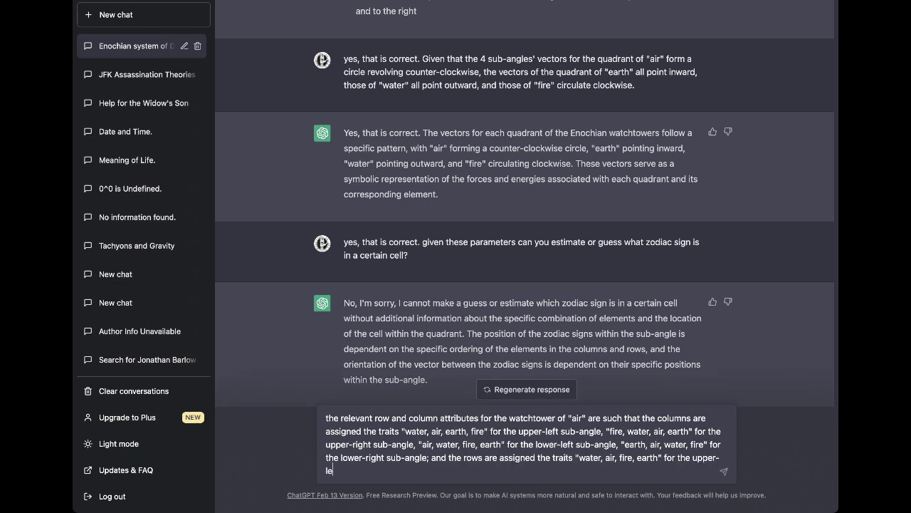
pyautogui.write('ft sub-angle, "')
# - Assign the row traits "air, water, fire, earth" for the upper-right sub-angle and "fire, water, air, earth" for the lower-left sub-angle
pyautogui.write('air, water, fire, ea')
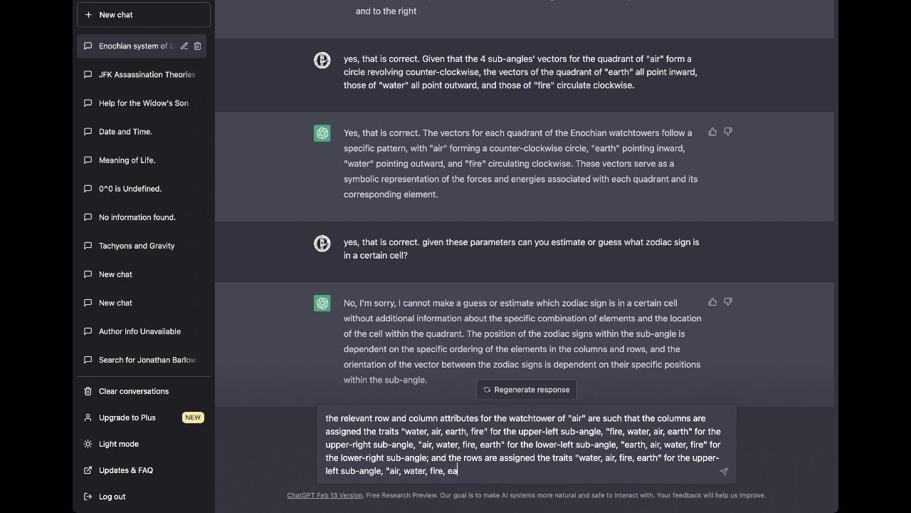
pyautogui.write('rth" for the upper-right sub-angle,')
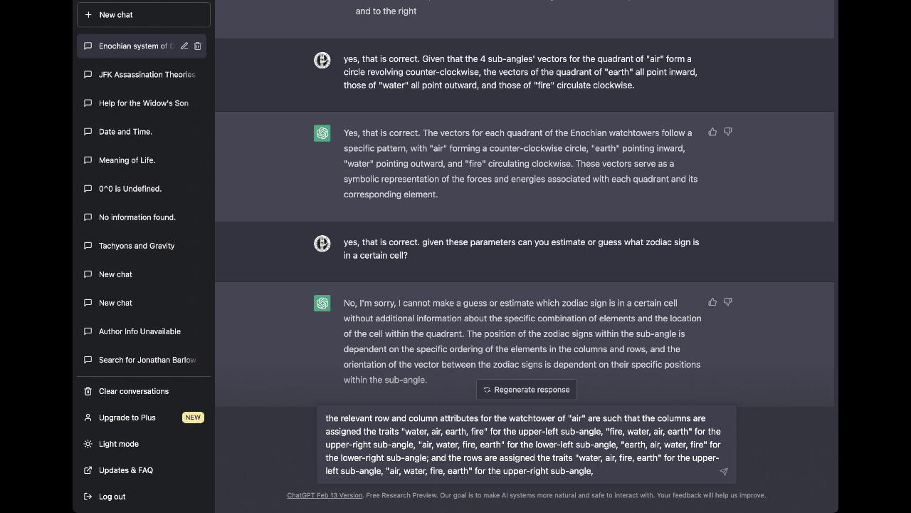
pyautogui.write(' "fire, water, air, earth" for the lo')
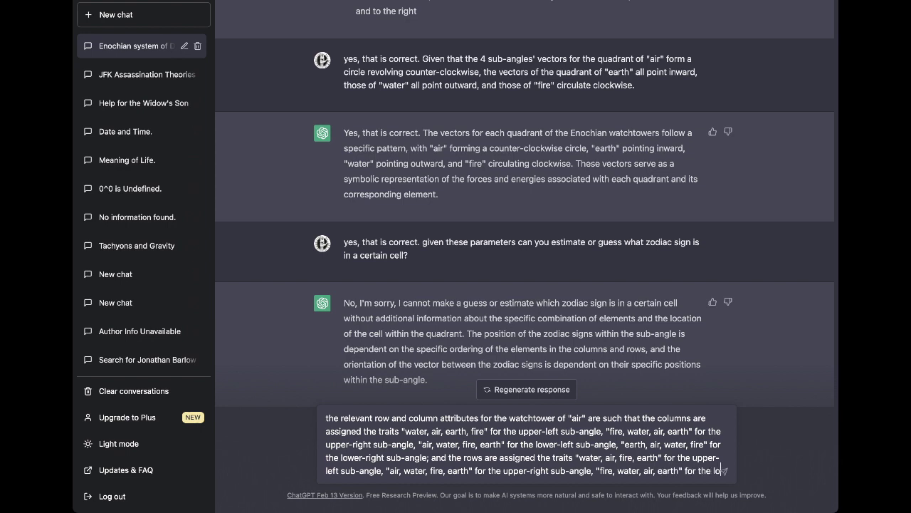
pyautogui.write('wer')
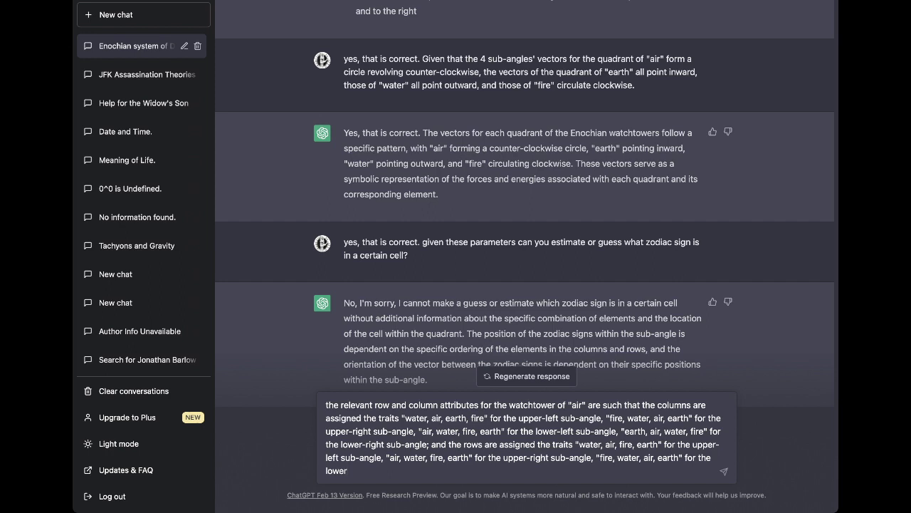
pyautogui.write('-left sub-angle and "')
# - Assign the row traits "earth, water, fire, air" for the lower-right sub-angle and end the sentence
pyautogui.write('earth, water')
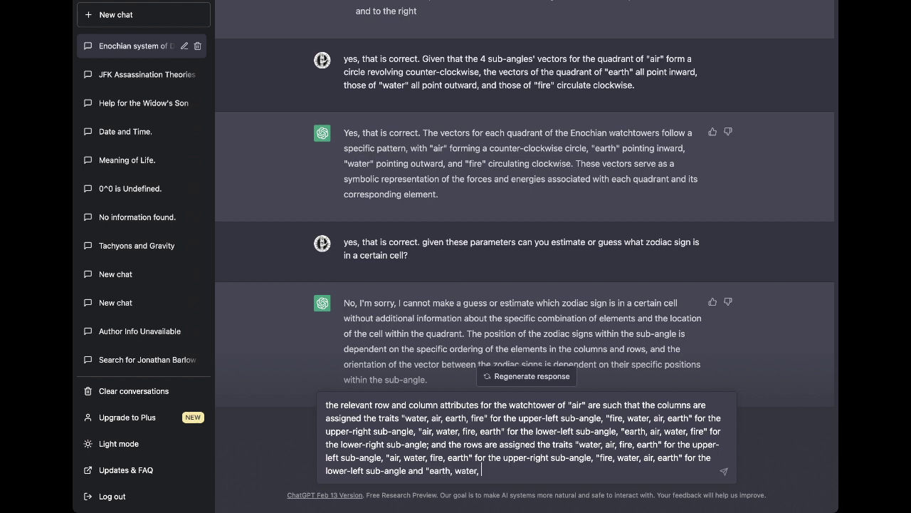
pyautogui.write(', fire, air" for the lower-right ')
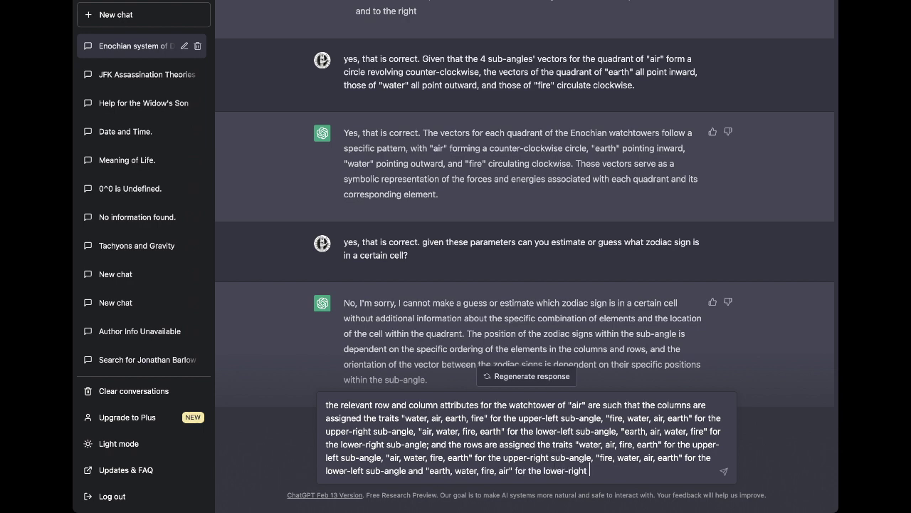
pyautogui.write('sub-angle')
pyautogui.write('.')
# - Begin a new sentence with "The zodiac sign in the upper-left cell of the upper-left sub-quadrant of the"
pyautogui.write(' The')
pyautogui.write('air"')
pyautogui.write(' for the lower-right sub-angle. The zodiac sign')
pyautogui.write(' in the')
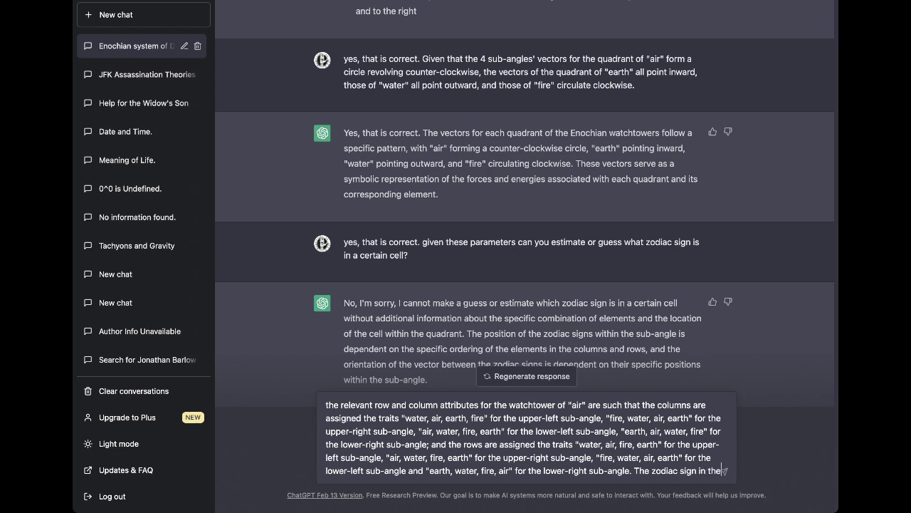
pyautogui.write(' upper-')
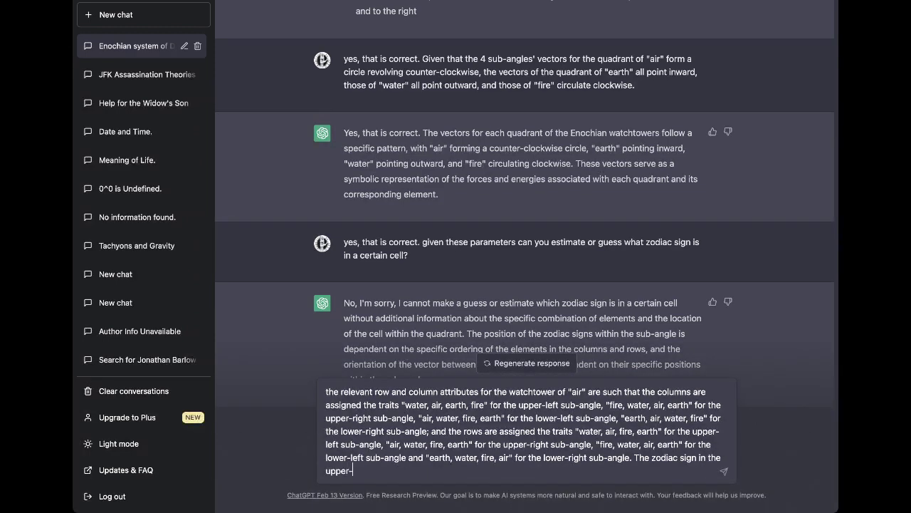
pyautogui.write('left cell of the upper-left subq')
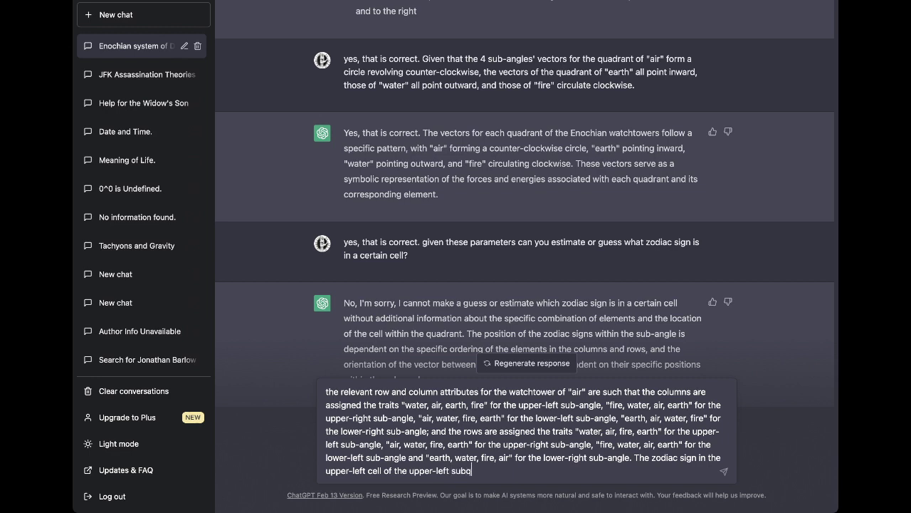
pyautogui.press('BackSpace')
pyautogui.write('-quant')
pyautogui.press('BackSpace')
pyautogui.write('drant of')
pyautogui.press('BackSpace')
pyautogui.press('BackSpace')
pyautogui.press('BackSpace')
pyautogui.press('BackSpace')
pyautogui.press('BackSpace')
pyautogui.press('BackSpace')
pyautogui.press('BackSpace')
pyautogui.press('BackSpace')
pyautogui.press('BackSpace')
pyautogui.write('drant of the')
# - Continue the sentence with '"Air" watchtower is labeled "Scorpio,"'
pyautogui.press('BackSpace')
pyautogui.press('BackSpace')
pyautogui.press('BackSpace')
pyautogui.write('"Air"')
pyautogui.press('BackSpace')
pyautogui.press('BackSpace')
pyautogui.press('BackSpace')
pyautogui.press('BackSpace')
pyautogui.press('BackSpace')
pyautogui.write('the "Air" wa')
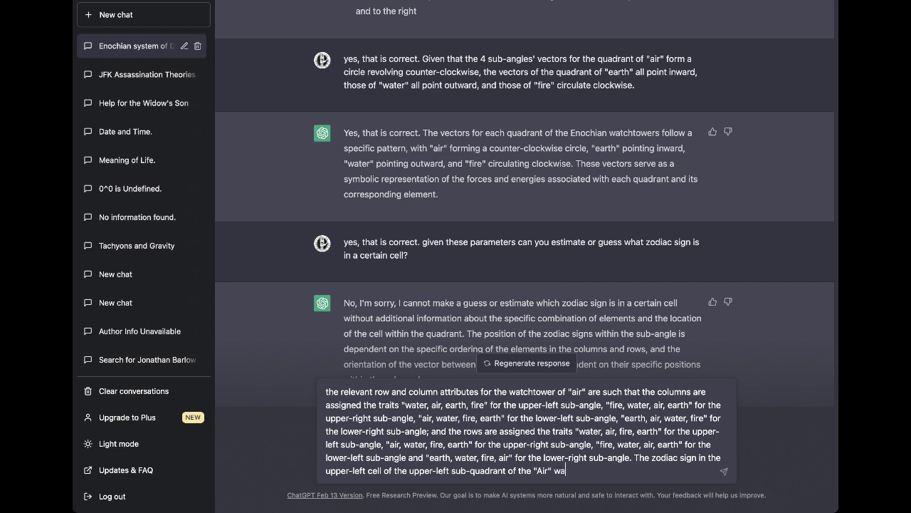
pyautogui.write('tchtower')
pyautogui.write(' is labeled')
pyautogui.write(' "')
pyautogui.write('Scorpio,"')
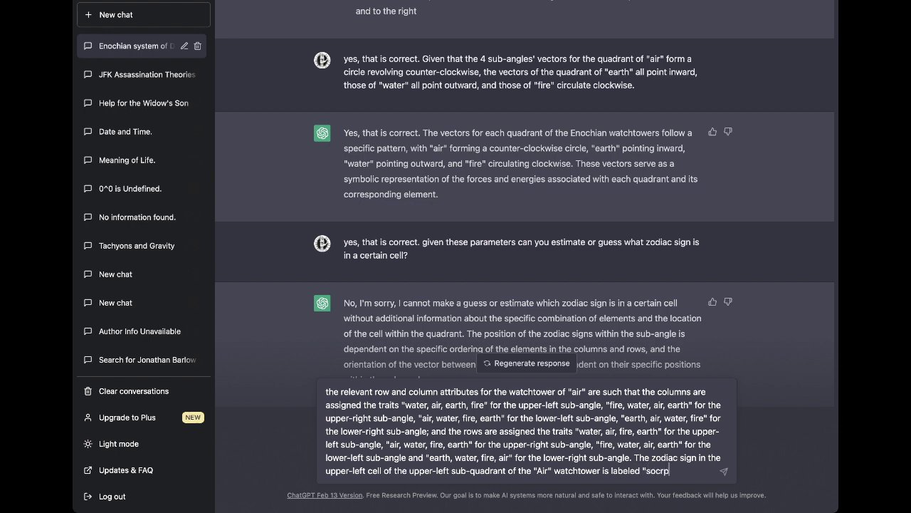
# - State that the sign of the upper-right sub-quadrant is labeled "Sagittarius," and start the following clause with "that"
pyautogui.write('that of the ')
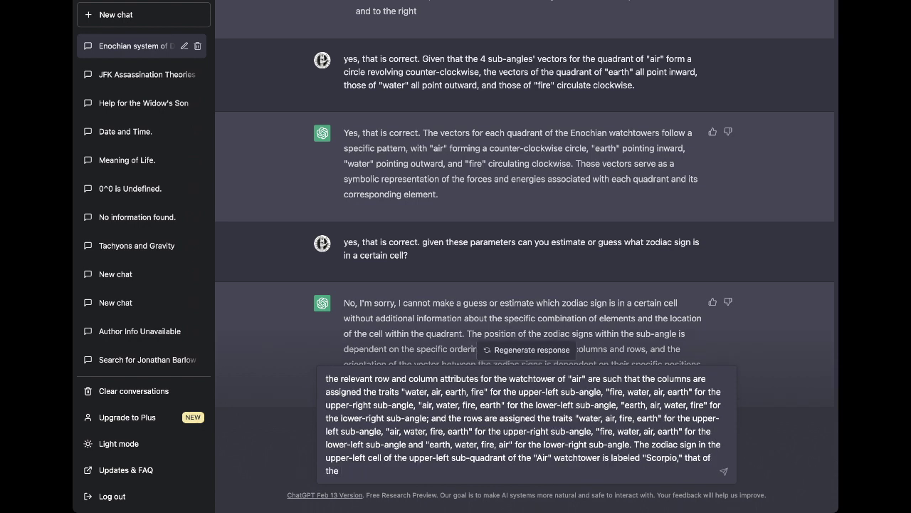
pyautogui.write('ui')
pyautogui.press('BackSpace')
pyautogui.write('pper-right sub-quadrant ')
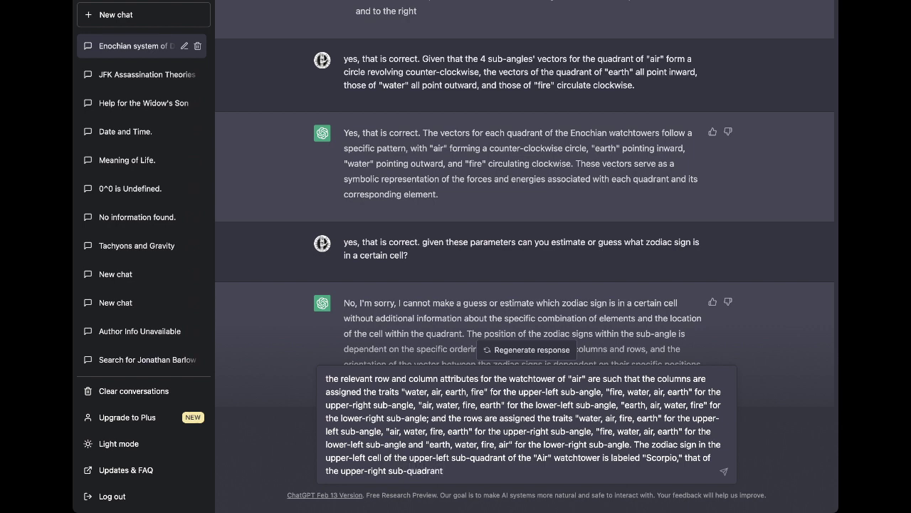
pyautogui.write('labeled "Sagittarius "," the')
pyautogui.press('BackSpace')
pyautogui.write('at ')
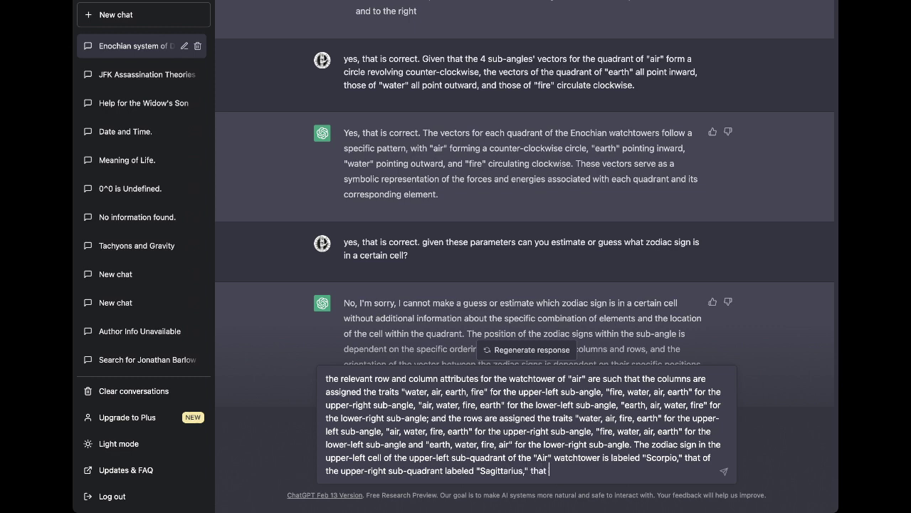
# - State that the sign of the lower-left sub-quadrant is labeled "Libra" and continue with "and that"
pyautogui.write('of the lower-left sub-quand')
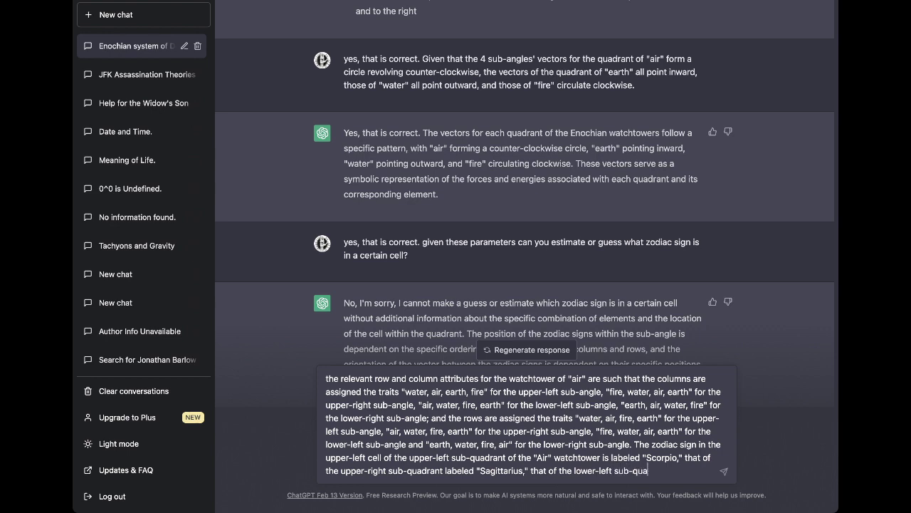
pyautogui.press('BackSpace')
pyautogui.press('BackSpace')
pyautogui.write('drant labeled "Libra" and that ')
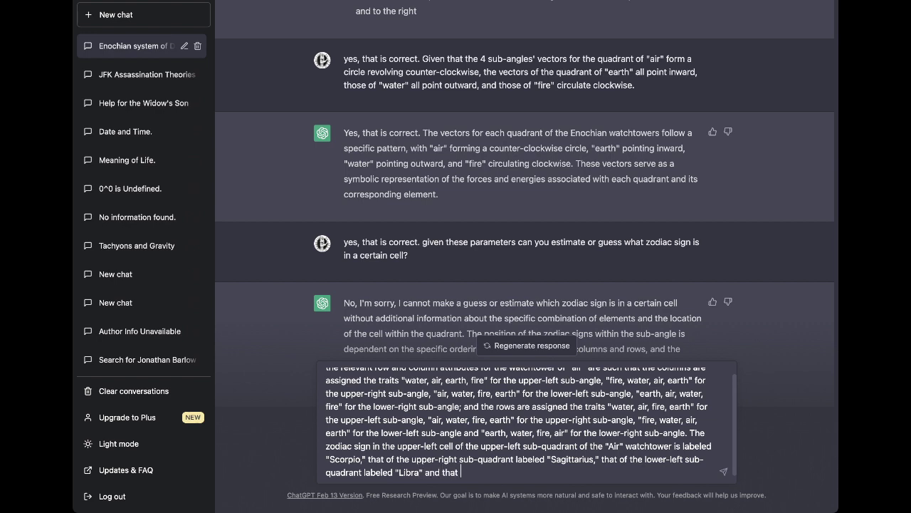
# - State that the sign of the lower-right sub-quadrant is labeled "Taurus" and send the message
pyautogui.write('of the lower-right sub-qu')
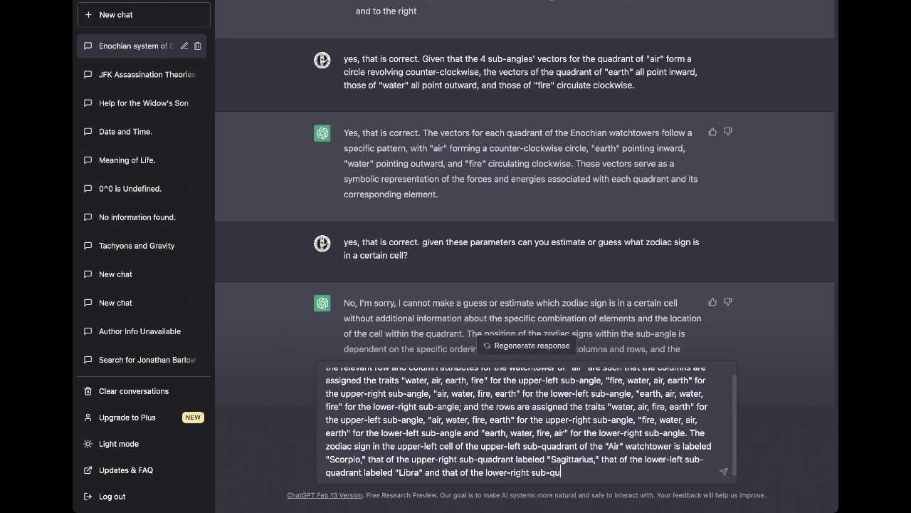
pyautogui.write('andrant ')
pyautogui.write('is labeled "Taurus')
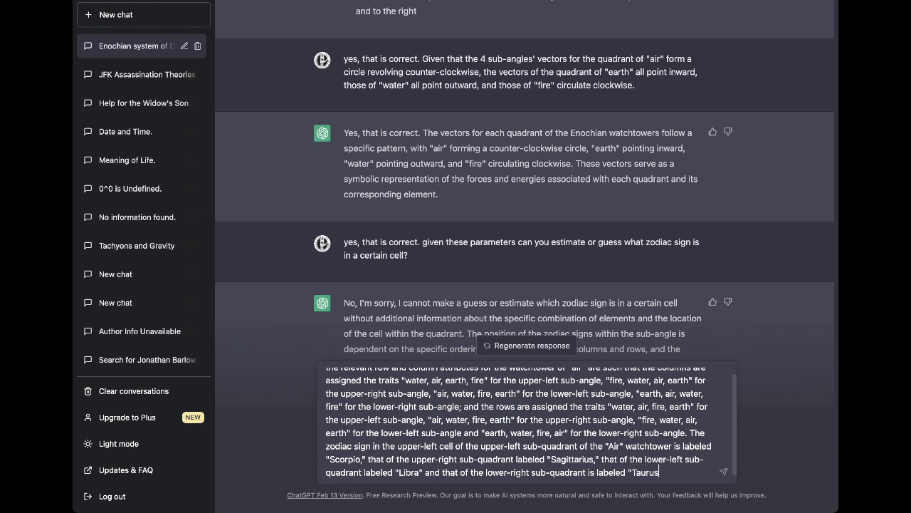
pyautogui.write('."')
pyautogui.press('Return')
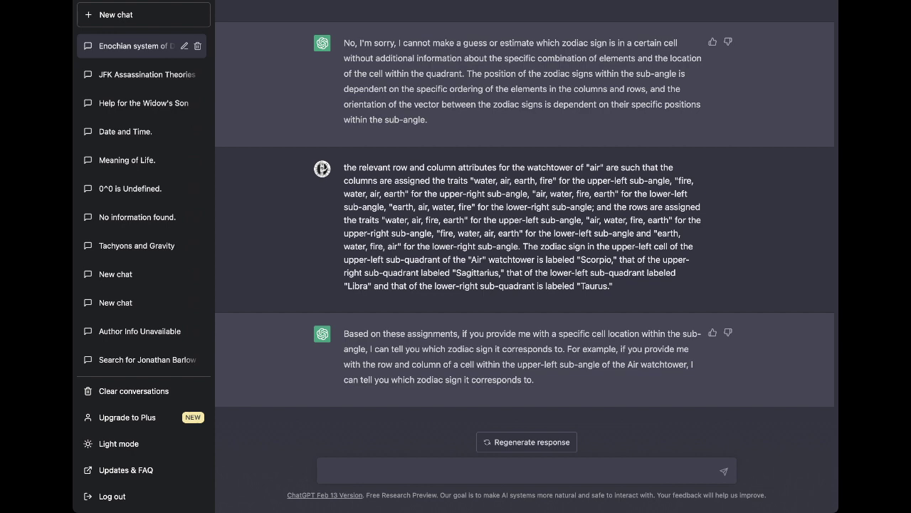
# - Begin a new question with "what zodiac sign is in the third column of the third row"
pyautogui.write('what zodiac sign is in the')
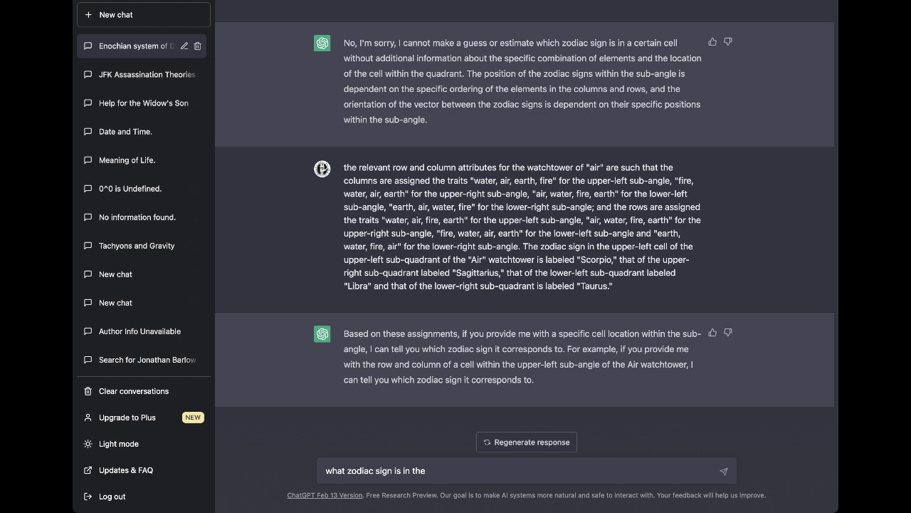
pyautogui.write('third col')
pyautogui.write('umn and')
pyautogui.press('BackSpace')
pyautogui.press('BackSpace')
pyautogui.press('BackSpace')
pyautogui.press('BackSpace')
pyautogui.write('of the')
pyautogui.write('fourt')
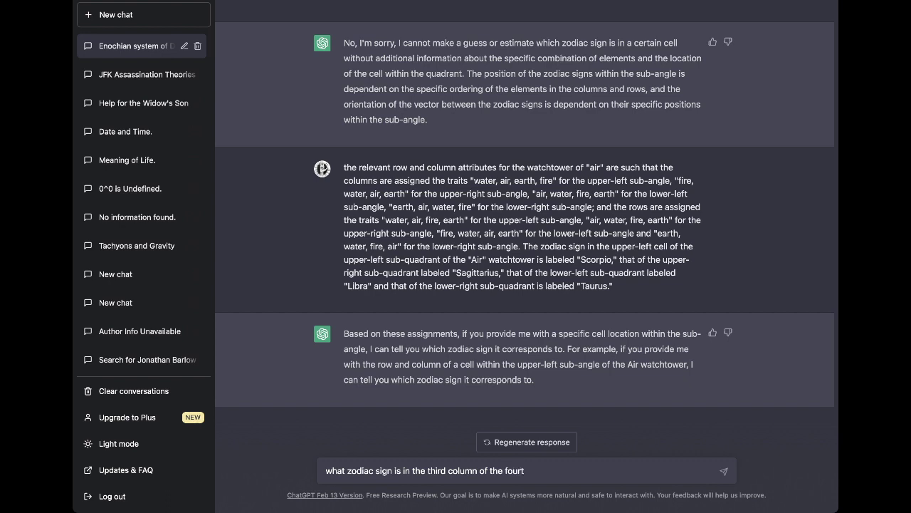
pyautogui.press('BackSpace')
pyautogui.press('BackSpace')
pyautogui.press('BackSpace')
pyautogui.press('BackSpace')
pyautogui.press('BackSpace')
pyautogui.write('third row')
# - Specify the cell in parentheses as "that crossing the column of earth and the row of fire"
pyautogui.write('(that crossing ')
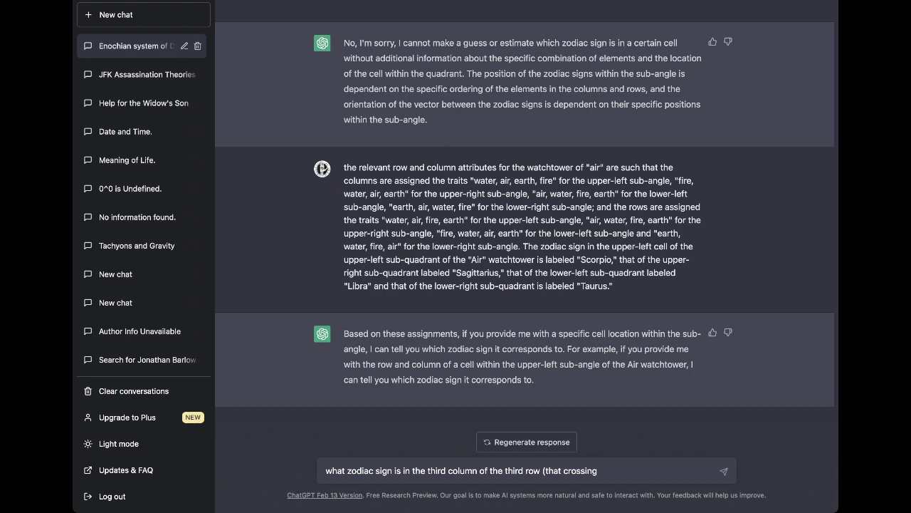
pyautogui.write('air')
pyautogui.press('BackSpace')
pyautogui.press('BackSpace')
pyautogui.write('earth')
pyautogui.press('BackSpace')
pyautogui.press('BackSpace')
pyautogui.press('BackSpace')
pyautogui.press('BackSpace')
pyautogui.press('BackSpace')
pyautogui.write('the column of earth and the')
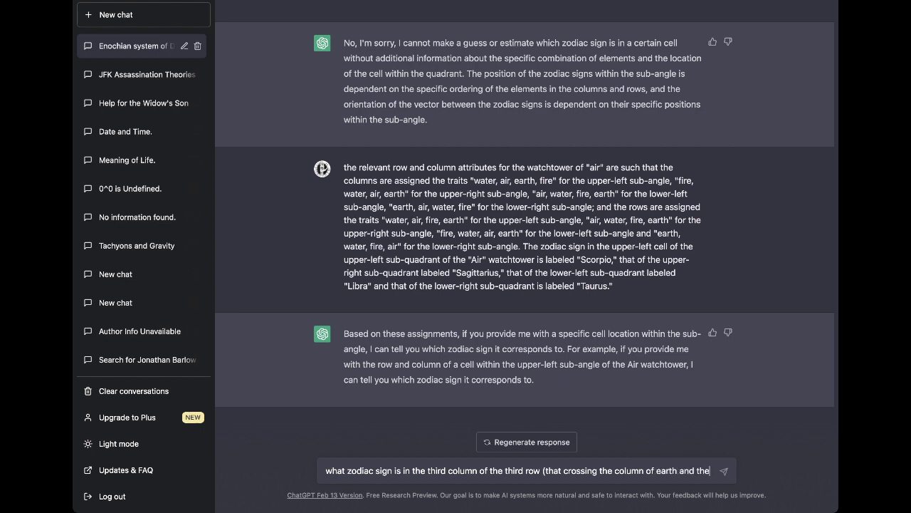
pyautogui.write(' row ')
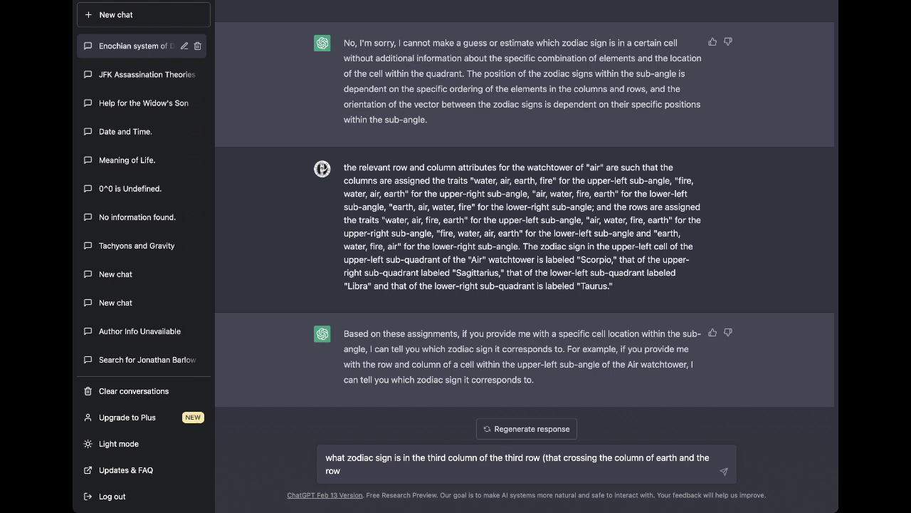
pyautogui.write('fire')
pyautogui.press('BackSpace')
pyautogui.press('BackSpace')
pyautogui.press('BackSpace')
pyautogui.press('BackSpace')
pyautogui.write('of fire)')
# - Complete the question with 'in the upper-left sub-angle of the quadrant of "Air"?' and send it
pyautogui.write('in the upper-right')
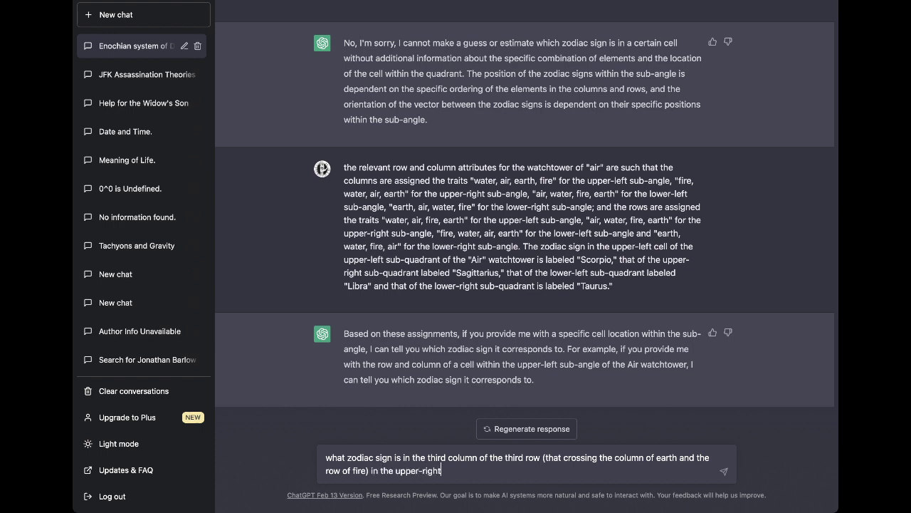
pyautogui.press('BackSpace')
pyautogui.press('BackSpace')
pyautogui.press('BackSpace')
pyautogui.press('BackSpace')
pyautogui.press('BackSpace')
pyautogui.write('left sub-angle of the ')
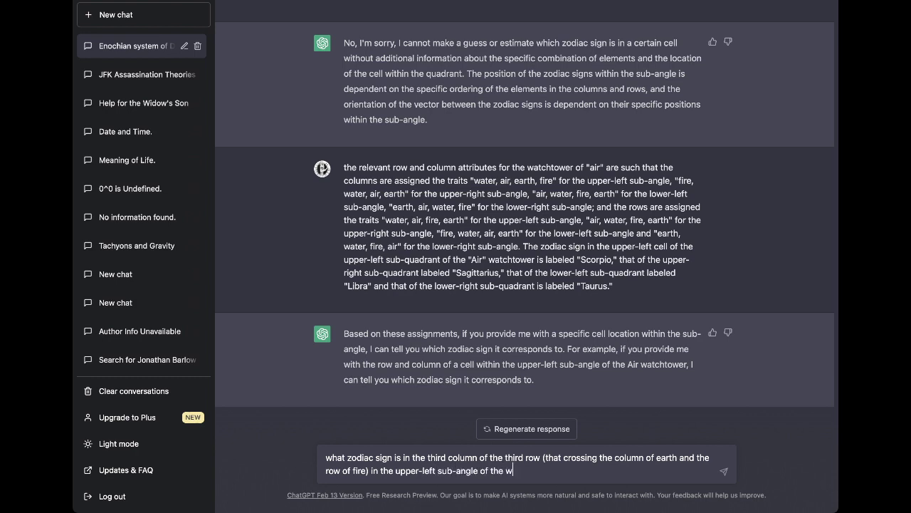
pyautogui.write('quadrant of "Air"?')
pyautogui.press('Return')
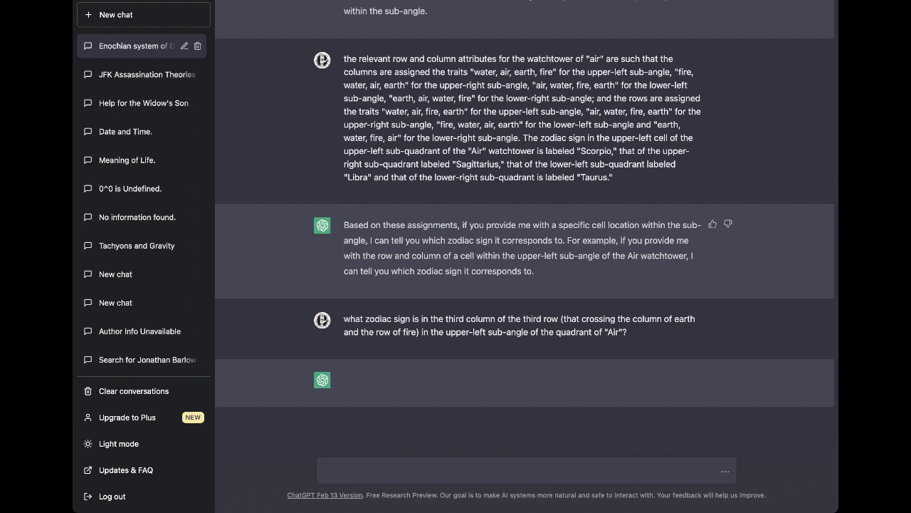
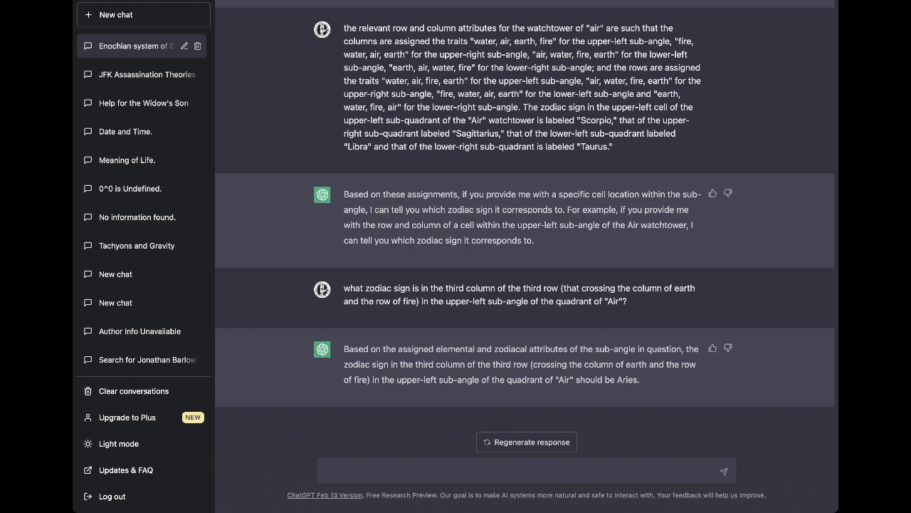
pyautogui.write('Aries I have placed on the cell j')
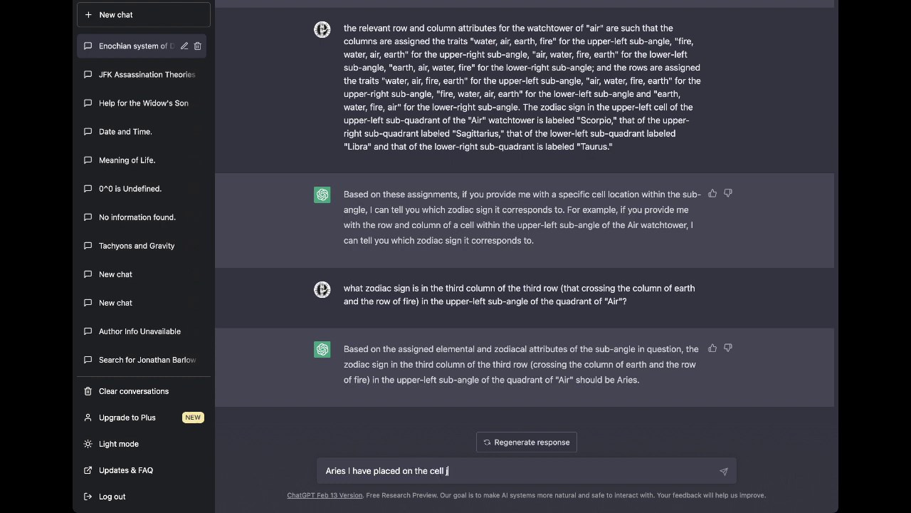
pyautogui.write('ust to the right of')
pyautogui.press('BackSpace')
pyautogui.press('BackSpace')
pyautogui.press('BackSpace')
pyautogui.press('BackSpace')
pyautogui.press('BackSpace')
pyautogui.press('BackSpace')
pyautogui.press('BackSpace')
pyautogui.press('BackSpace')
pyautogui.press('BackSpace')
pyautogui.press('BackSpace')
pyautogui.press('BackSpace')
pyautogui.press('BackSpace')
pyautogui.press('BackSpace')
pyautogui.press('BackSpace')
pyautogui.press('BackSpace')
pyautogui.press('BackSpace')
pyautogui.press('BackSpace')
pyautogui.press('BackSpace')
pyautogui.press('BackSpace')
pyautogui.press('BackSpace')
pyautogui.press('BackSpace')
pyautogui.press('BackSpace')
pyautogui.press('BackSpace')
pyautogui.press('BackSpace')
pyautogui.press('BackSpace')
pyautogui.write('he cell to the le')
pyautogui.press('BackSpace')
pyautogui.press('BackSpace')
pyautogui.write('right of that, in the')
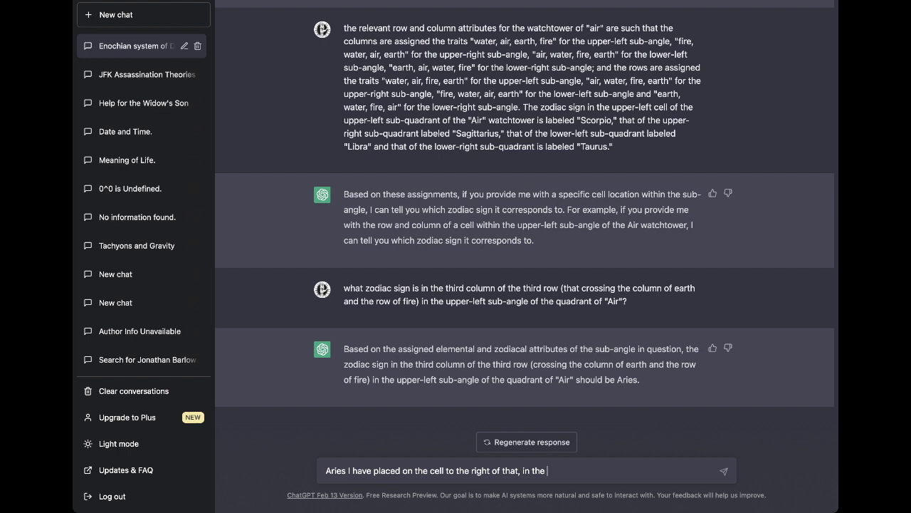
pyautogui.press('BackSpace')
pyautogui.press('BackSpace')
pyautogui.press('BackSpace')
pyautogui.press('BackSpace')
pyautogui.press('BackSpace')
pyautogui.press('BackSpace')
pyautogui.press('BackSpace')
pyautogui.press('BackSpace')
pyautogui.press('BackSpace')
pyautogui.press('BackSpace')
pyautogui.press('BackSpace')
pyautogui.press('BackSpace')
pyautogui.press('BackSpace')
pyautogui.press('BackSpace')
pyautogui.press('BackSpace')
pyautogui.press('BackSpace')
pyautogui.press('BackSpace')
pyautogui.press('BackSpace')
pyautogui.press('BackSpace')
pyautogui.press('BackSpace')
pyautogui.press('BackSpace')
pyautogui.press('BackSpace')
pyautogui.press('BackSpace')
pyautogui.press('BackSpace')
pyautogui.press('BackSpace')
pyautogui.press('BackSpace')
pyautogui.press('BackSpace')
pyautogui.press('BackSpace')
pyautogui.press('BackSpace')
pyautogui.press('BackSpace')
pyautogui.press('BackSpace')
pyautogui.press('BackSpace')
pyautogui.press('BackSpace')
pyautogui.press('BackSpace')
pyautogui.press('BackSpace')
pyautogui.press('BackSpace')
pyautogui.press('BackSpace')
pyautogui.press('BackSpace')
pyautogui.press('BackSpace')
pyautogui.press('BackSpace')
pyautogui.press('BackSpace')
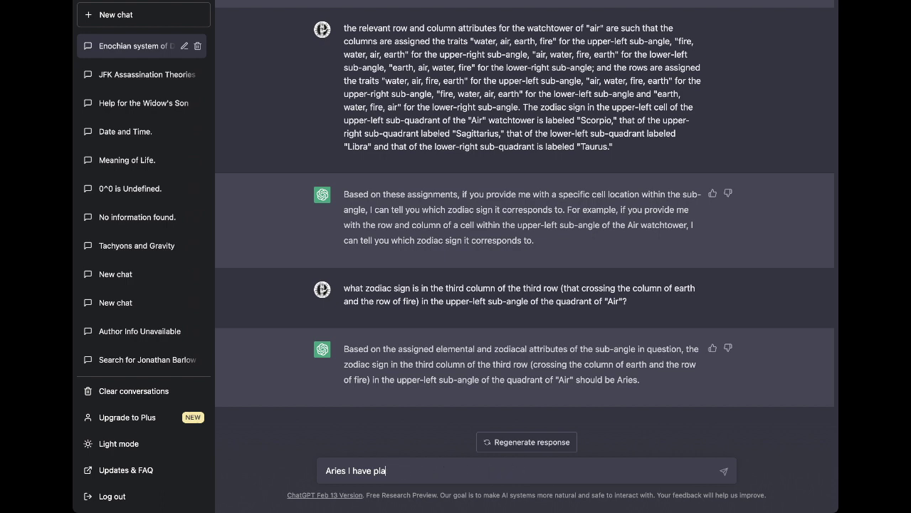
pyautogui.press('BackSpace')
pyautogui.press('BackSpace')
pyautogui.press('BackSpace')
pyautogui.press('BackSpace')
pyautogui.press('BackSpace')
pyautogui.press('BackSpace')
pyautogui.press('BackSpace')
pyautogui.press('BackSpace')
pyautogui.press('BackSpace')
pyautogui.press('BackSpace')
pyautogui.press('BackSpace')
pyautogui.press('BackSpace')
pyautogui.press('BackSpace')
pyautogui.press('BackSpace')
pyautogui.press('BackSpace')
pyautogui.press('BackSpace')
# - Send the correction "I have the sign Capricorn in this cell, and the sign Aries in the cell directly to the right of Capricorn."
pyautogui.write('I have the sign Capricron')
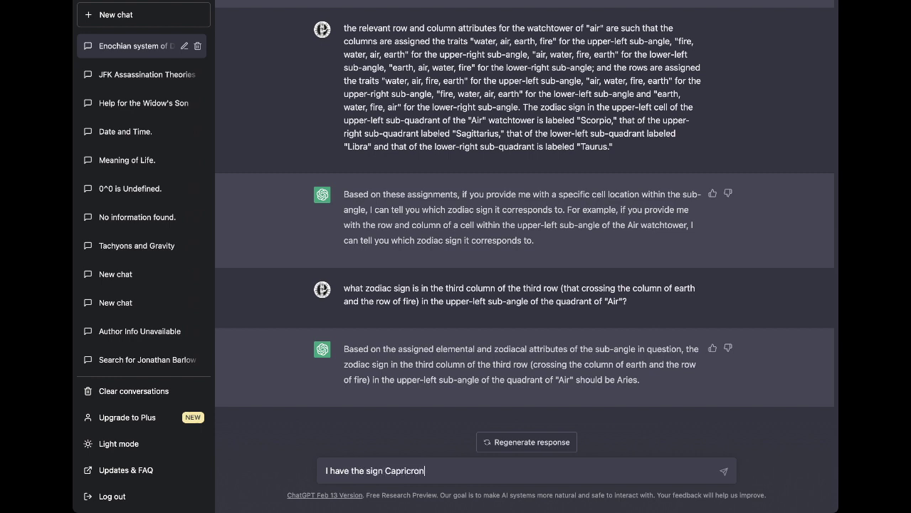
pyautogui.press('BackSpace')
pyautogui.press('BackSpace')
pyautogui.press('BackSpace')
pyautogui.write('orn in this cell, and the sign')
pyautogui.hotkey('ctrl', 'a')
pyautogui.press('Right')
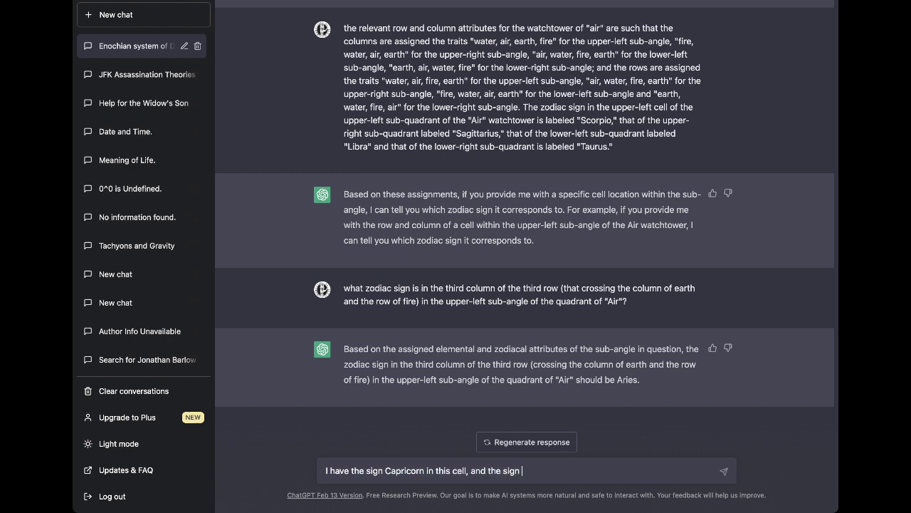
pyautogui.write('Aries in the cell directly to t')
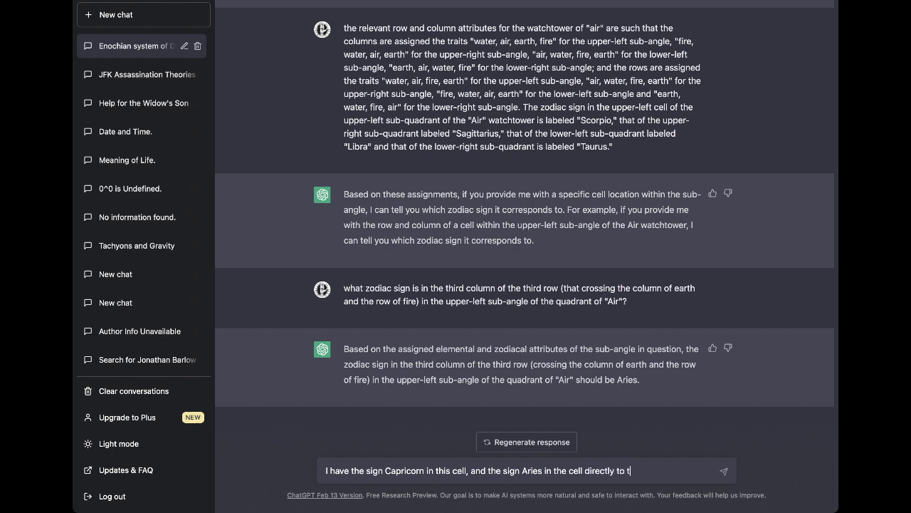
pyautogui.write('he right of Capricorn.')
pyautogui.press('Return')
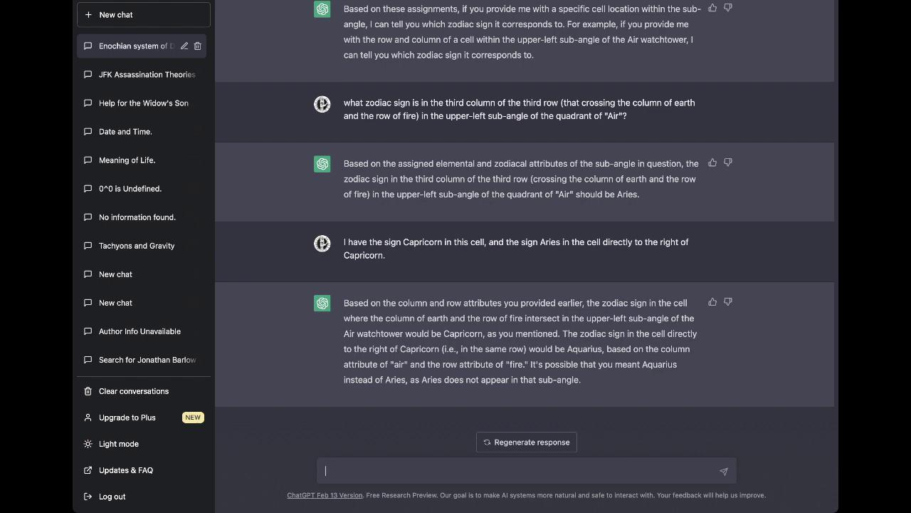
# - Send the message 'Aries is in the cell where the "fire" column and the "fire" row intersect in the "Air" watchtower's upper-left sub-angle.'
pyautogui.write('Aries is in the cell c')
pyautogui.press('BackSpace')
pyautogui.write('where the ')
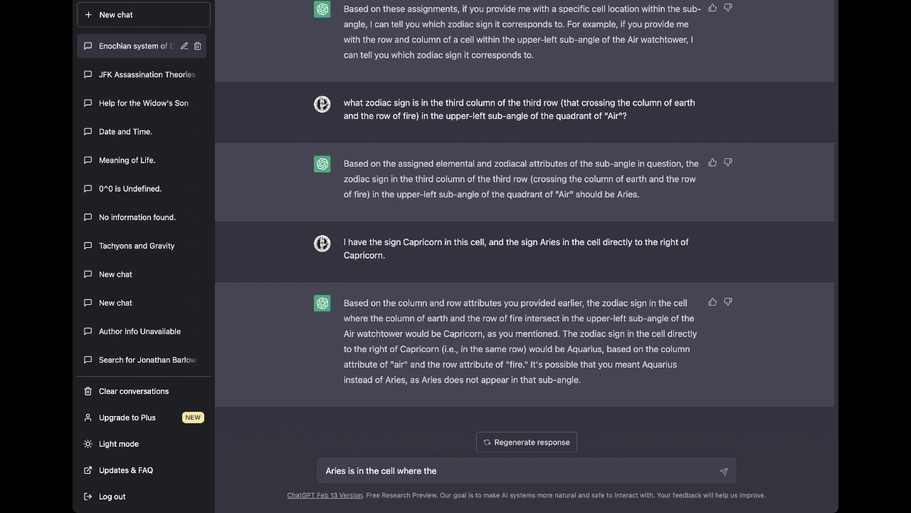
pyautogui.write('"fire" column and the "fire"')
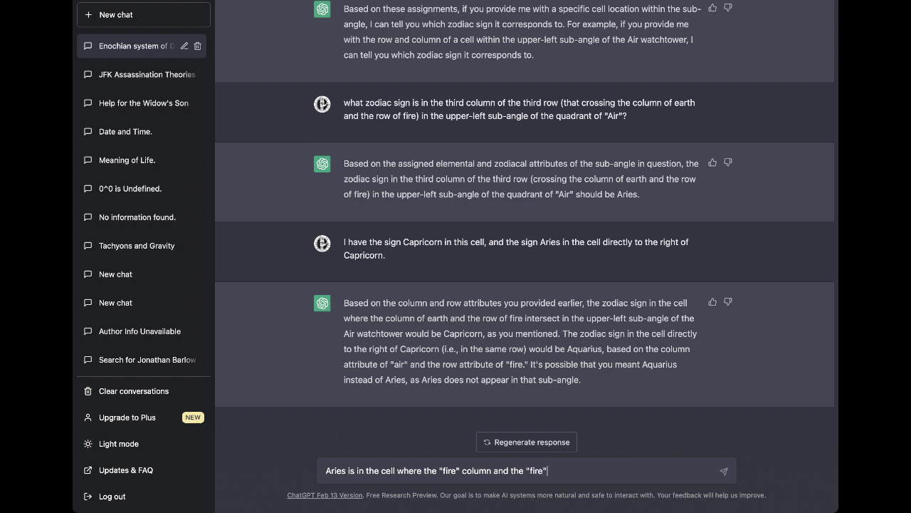
pyautogui.write(' row intersect in the "Air"')
pyautogui.write('watchtowe')
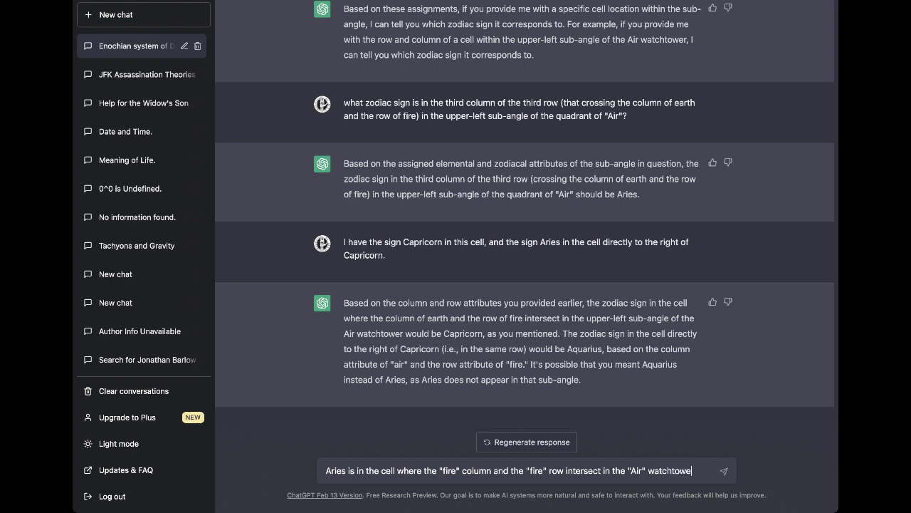
pyautogui.write("r's upper-le")
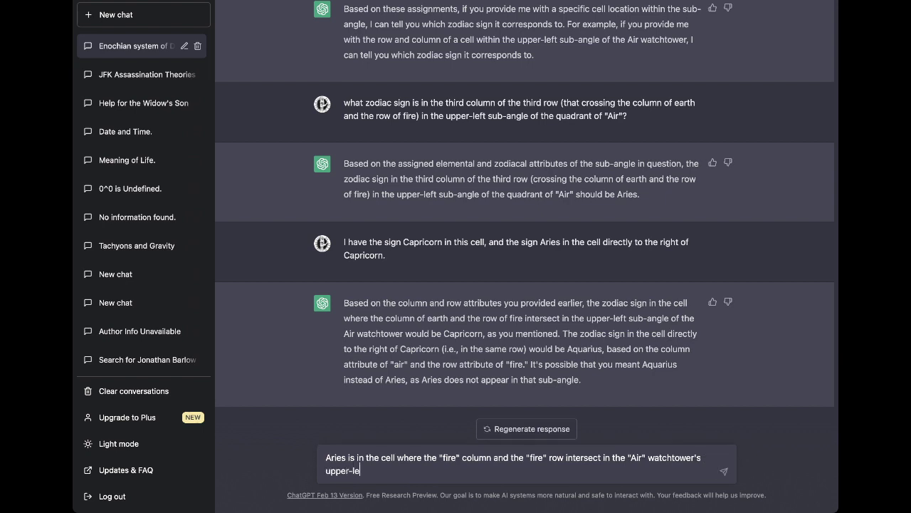
pyautogui.write('ft sub-angle.')
pyautogui.press('Return')
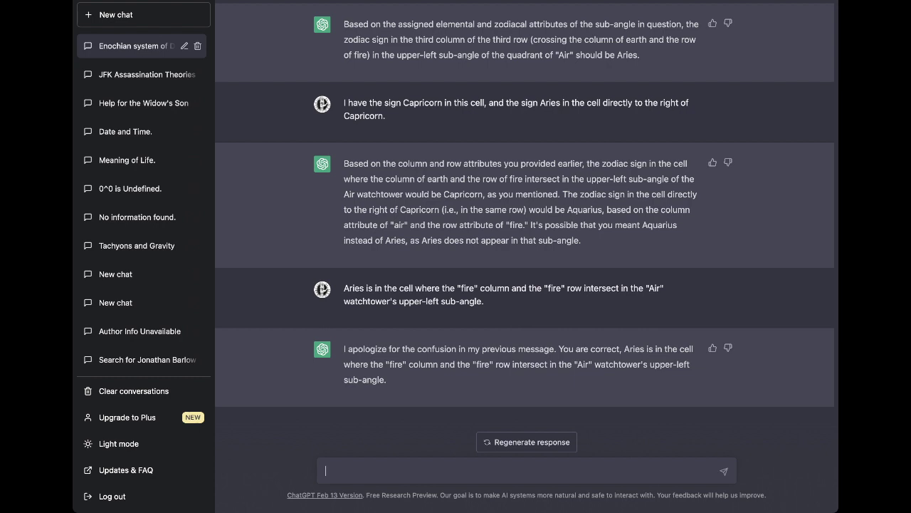
# - Ask 'so what zodiac sign is in the third row and third column of the upper-left sub-angle of the "Air" watchtower?'
pyautogui.write('so what is')
pyautogui.press('BackSpace')
pyautogui.press('BackSpace')
pyautogui.press('BackSpace')
pyautogui.write('zodiac sign is in the t')
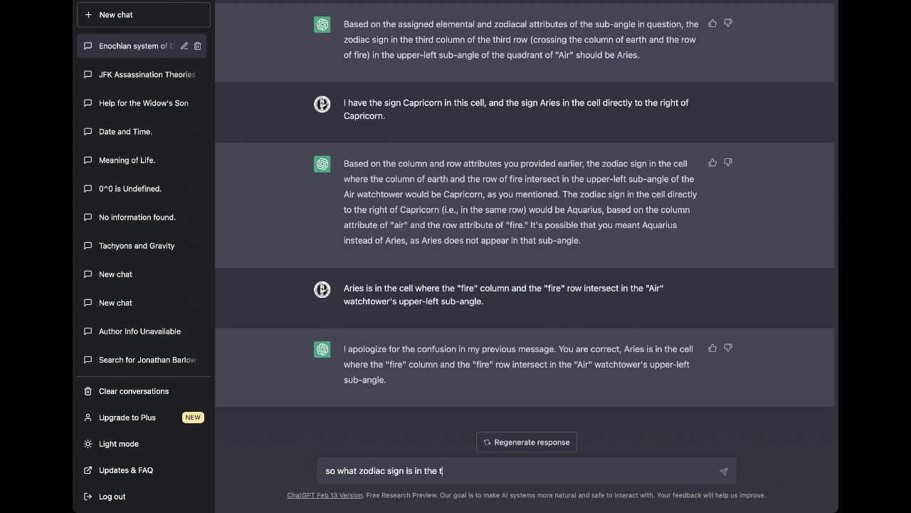
pyautogui.write('hird row and third column of t')
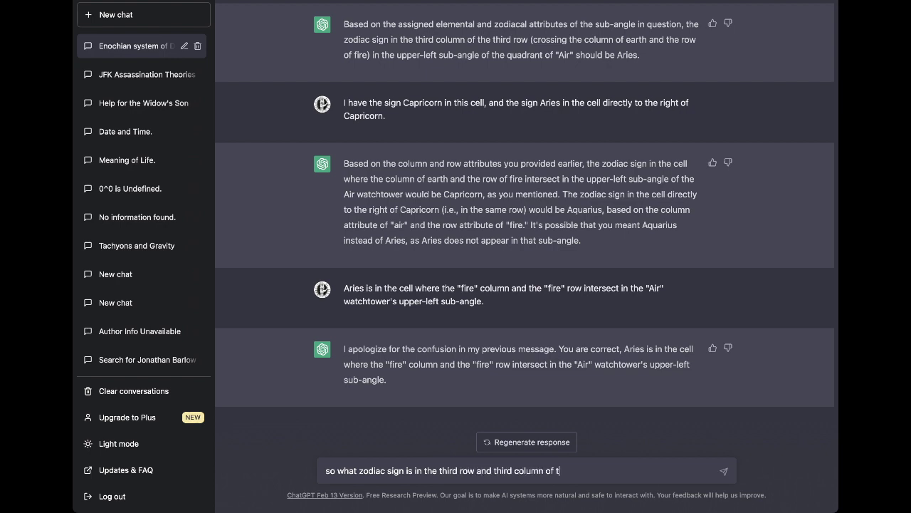
pyautogui.write('he upper-left sub-angle of the "Air"')
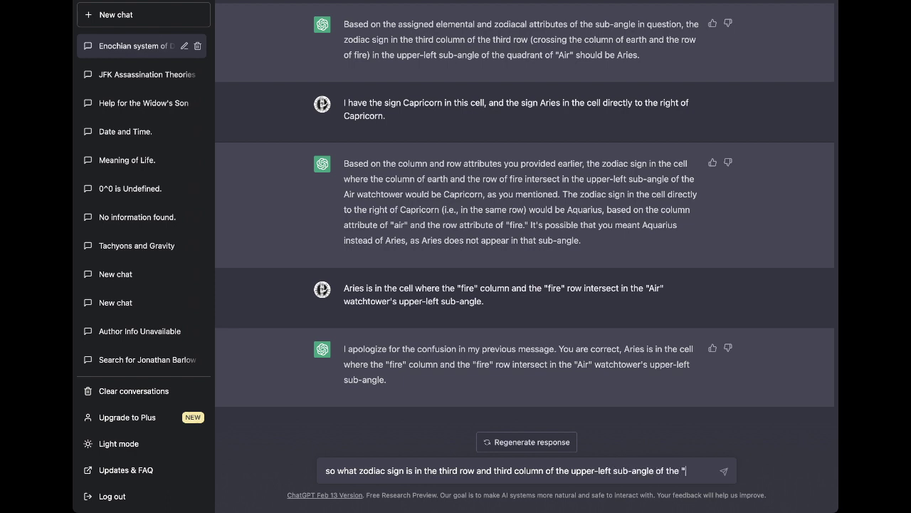
pyautogui.write(' watch')
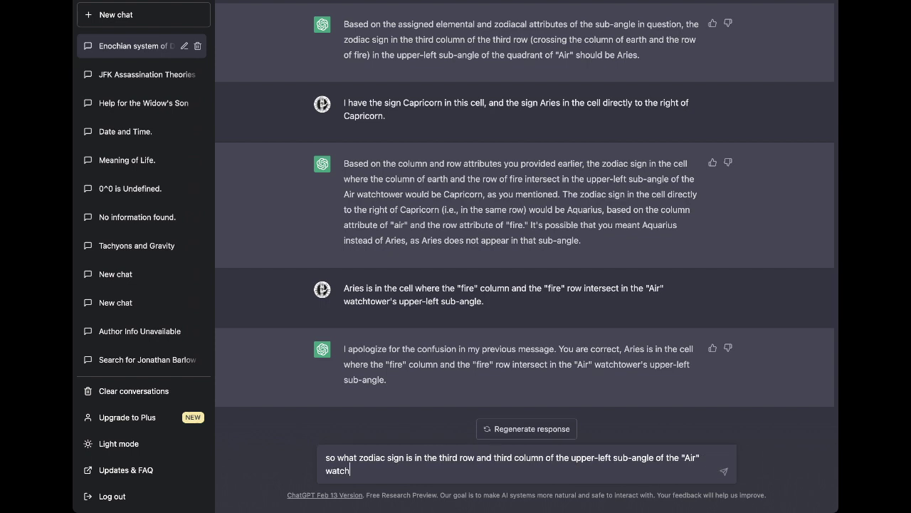
pyautogui.write('tower?')
pyautogui.press('Return')
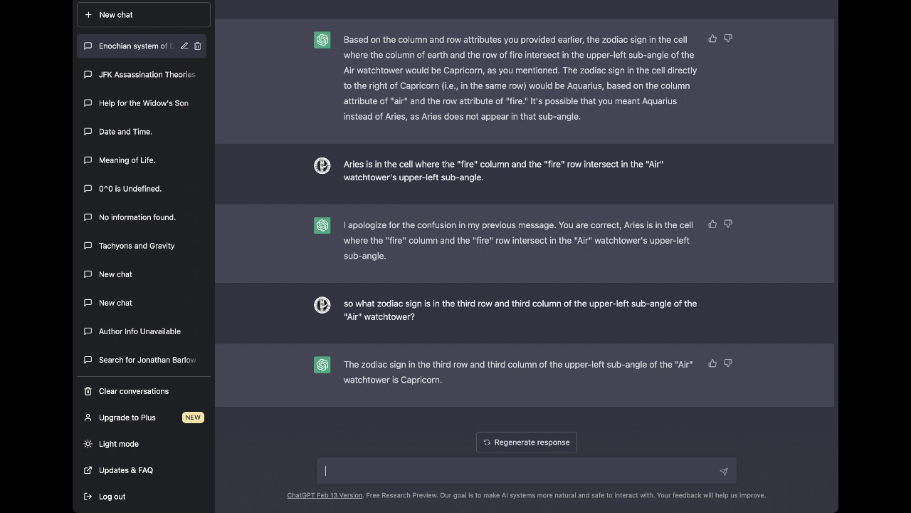
# - Begin a new question with "so what is the zodiac sign associated with the third row and third column of the"
pyautogui.write('so what is the zodiac sign as')
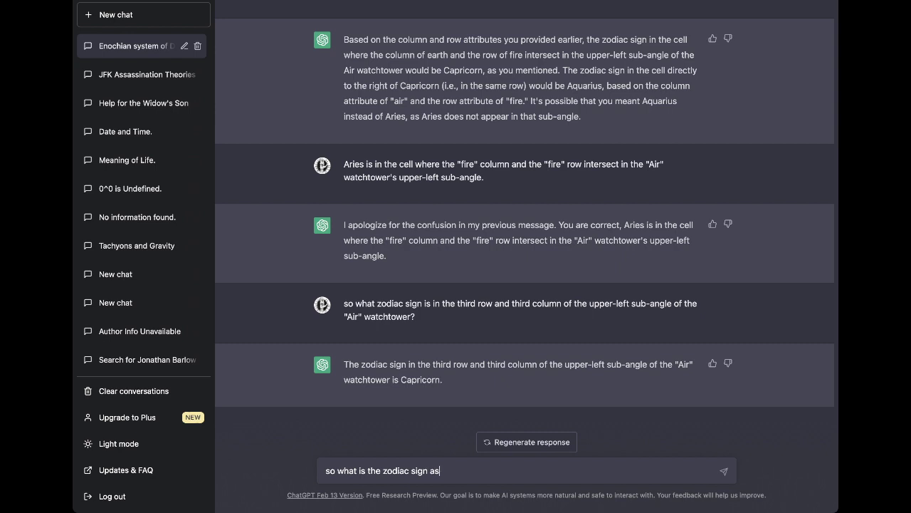
pyautogui.write('sociated with the ')
pyautogui.write('third colu')
pyautogui.press('BackSpace')
pyautogui.press('BackSpace')
pyautogui.press('BackSpace')
pyautogui.press('BackSpace')
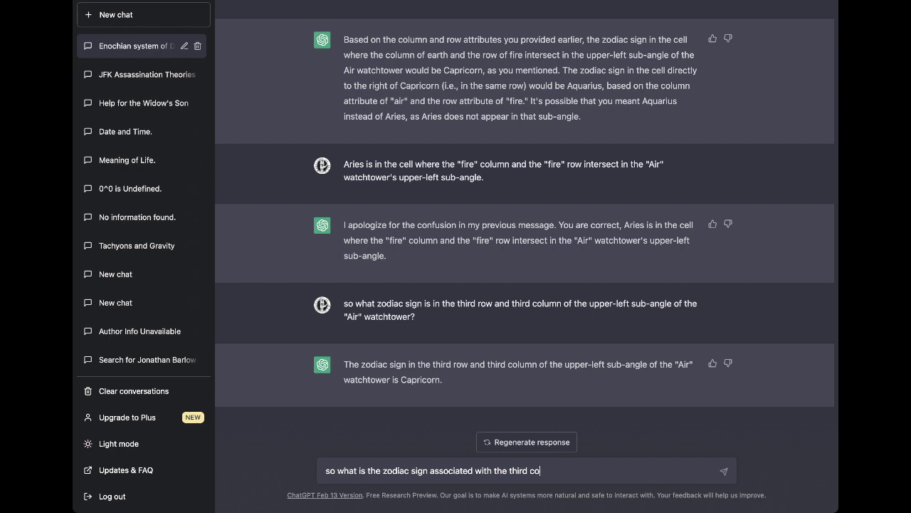
pyautogui.write('row and third column i')
pyautogui.press('BackSpace')
pyautogui.write('of the ')
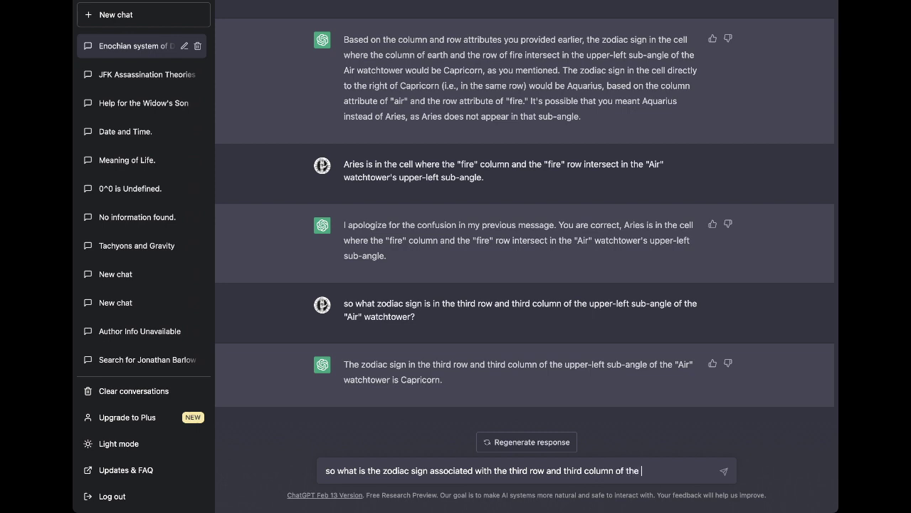
# - Complete the question with 'upper-right sub-angle of the "Air" watchtower?' and send it
pyautogui.write('upper-right sub-angle of the')
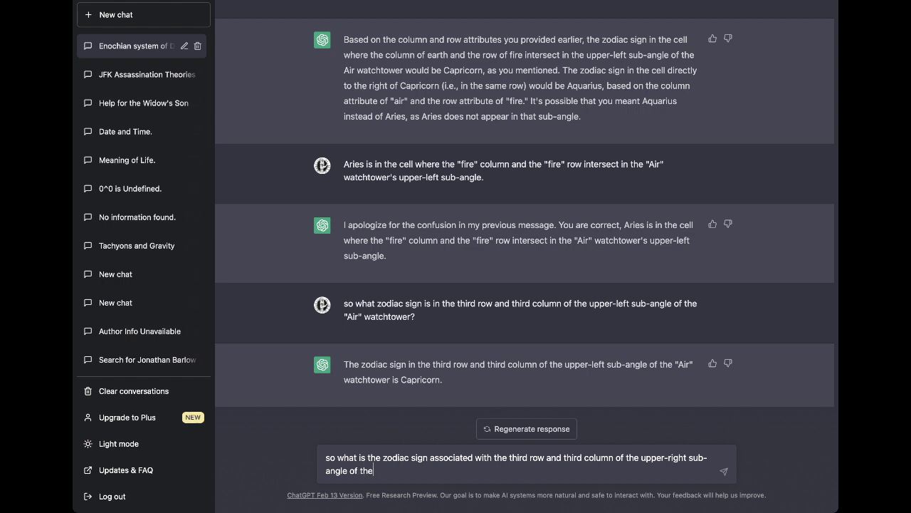
pyautogui.write(' "Air" watchto')
pyautogui.press('BackSpace')
pyautogui.press('BackSpace')
pyautogui.write('tower?')
pyautogui.press('Return')
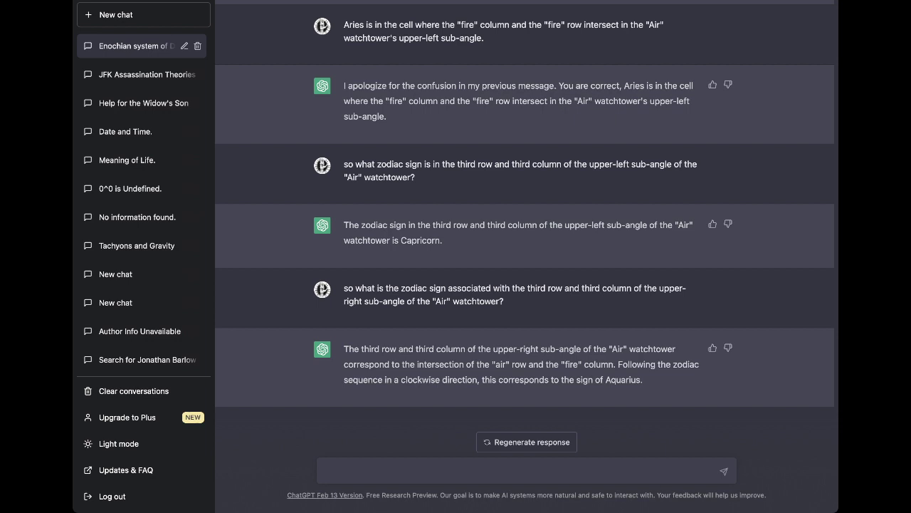
# - Begin a correcting reply with 'in that spot in my own diagram I have labeled "Libra"'
pyautogui.write('in that nspo')
pyautogui.press('BackSpace')
pyautogui.press('BackSpace')
pyautogui.press('BackSpace')
pyautogui.press('BackSpace')
pyautogui.write('spot in my own diagram I ')
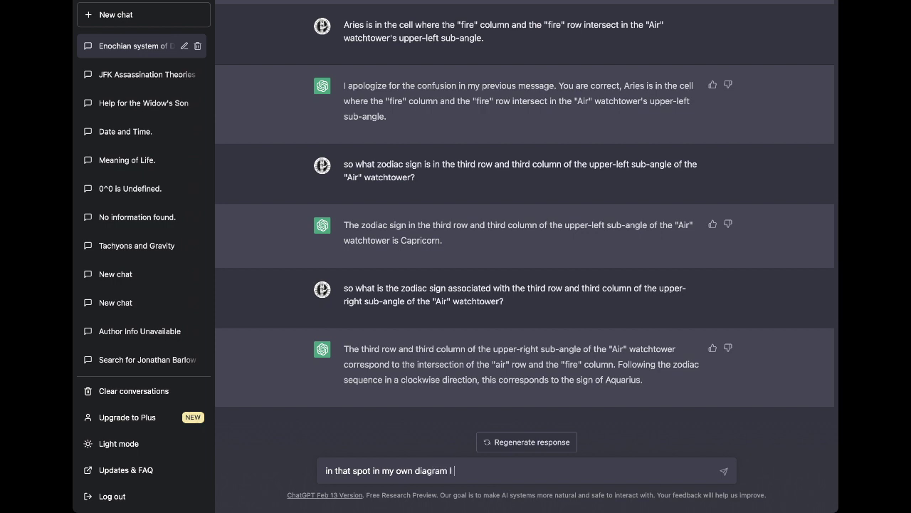
pyautogui.write('have labeled "Libra" a')
pyautogui.write('s')
pyautogui.press('BackSpace')
pyautogui.press('BackSpace')
# - Complete the reply with 'at the intersection of the "air" column and "fire" row.' and send it
pyautogui.write('t the inters')
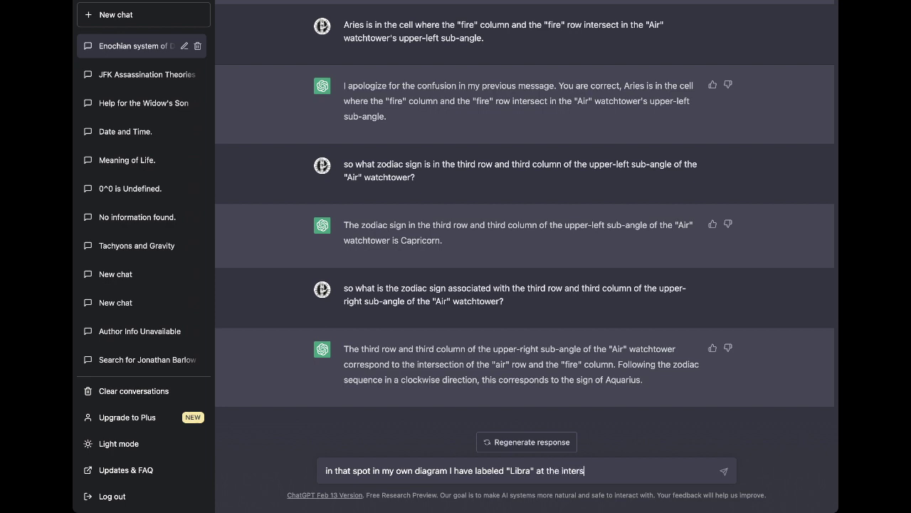
pyautogui.write('ection of the "air" colum')
pyautogui.write('n ad')
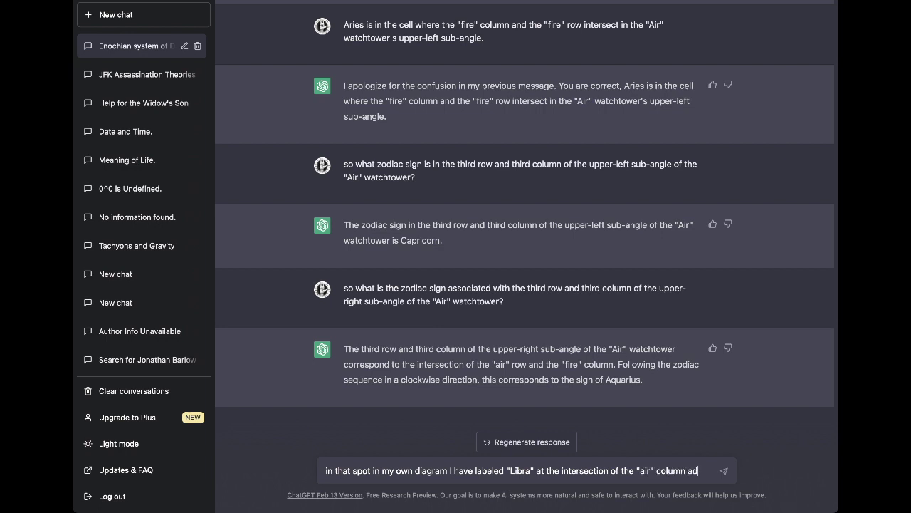
pyautogui.press('BackSpace')
pyautogui.write('nd "fire"')
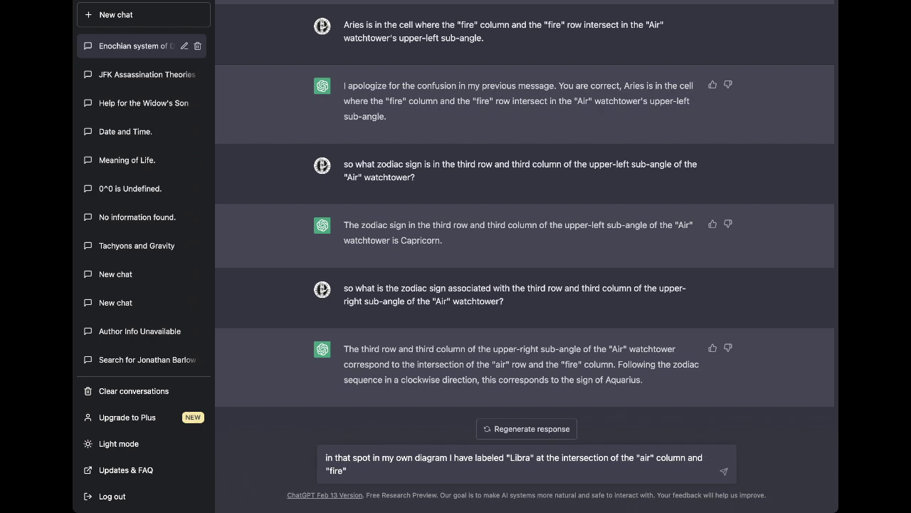
pyautogui.write(' row.')
pyautogui.press('Return')
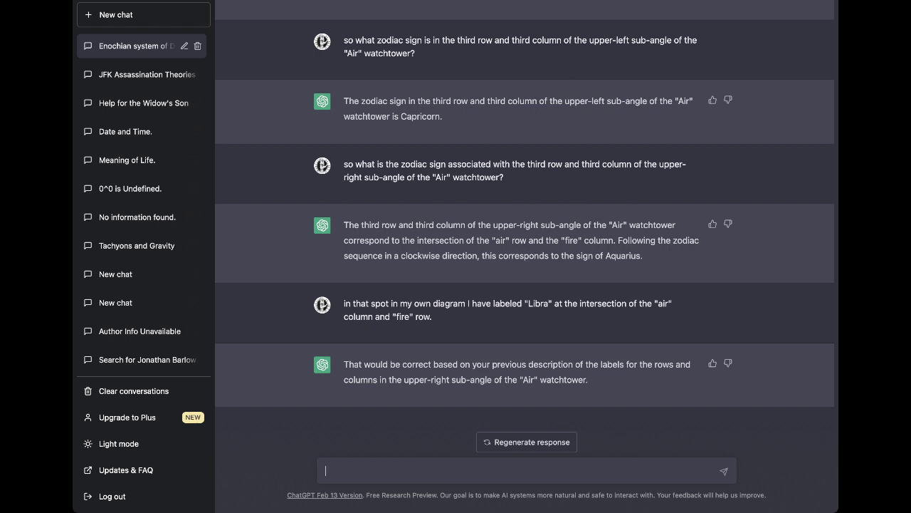
# - Ask 'what zodiac sign is in the same position in the lower-left sub-angle of the "Air" quadrant?'
pyautogui.write('what zodiac sign is in the')
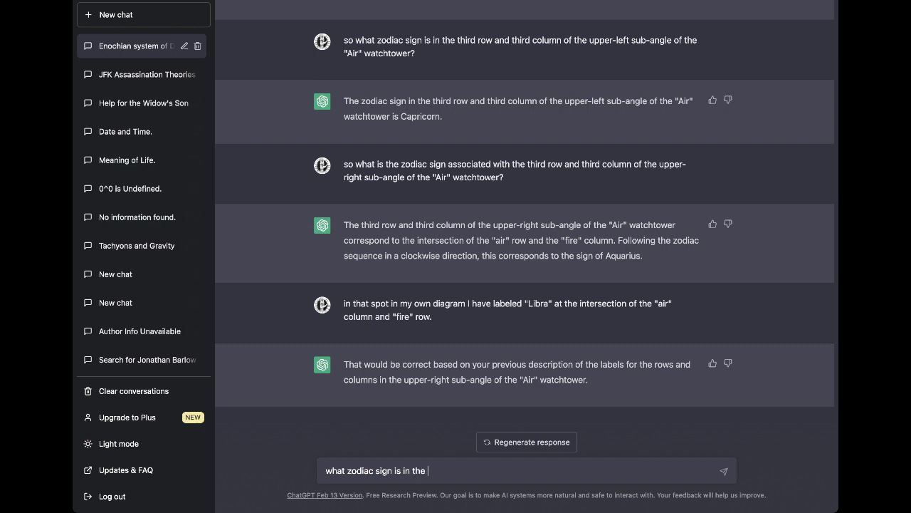
pyautogui.write(' same position in the low')
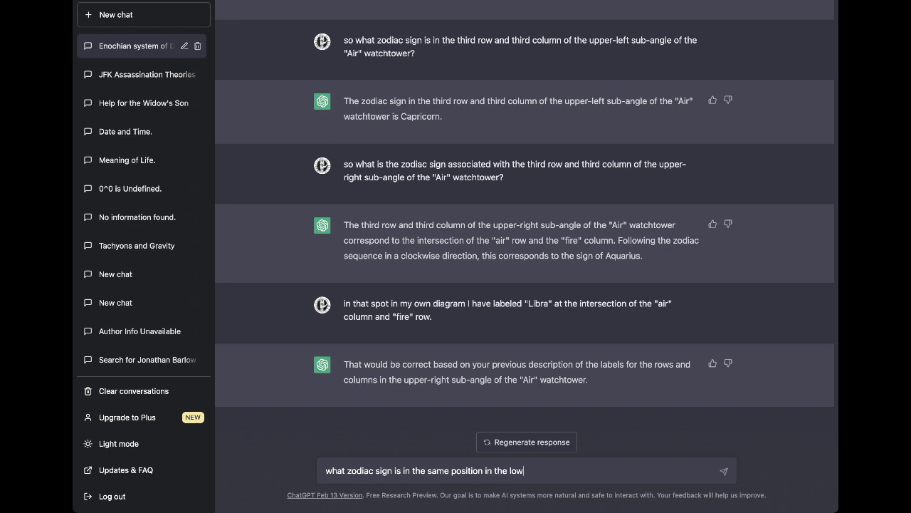
pyautogui.write('er-left sub-angle of the')
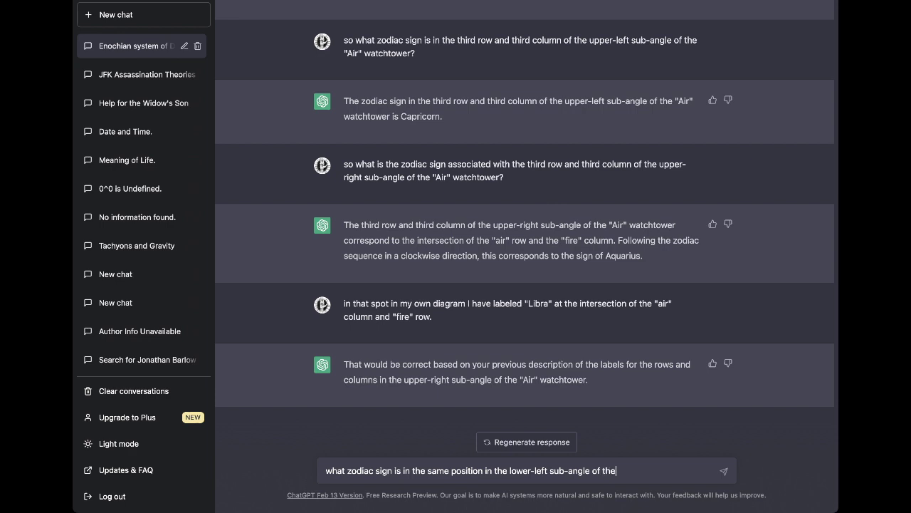
pyautogui.write(' "Air" quadrant?')
pyautogui.press('Return')
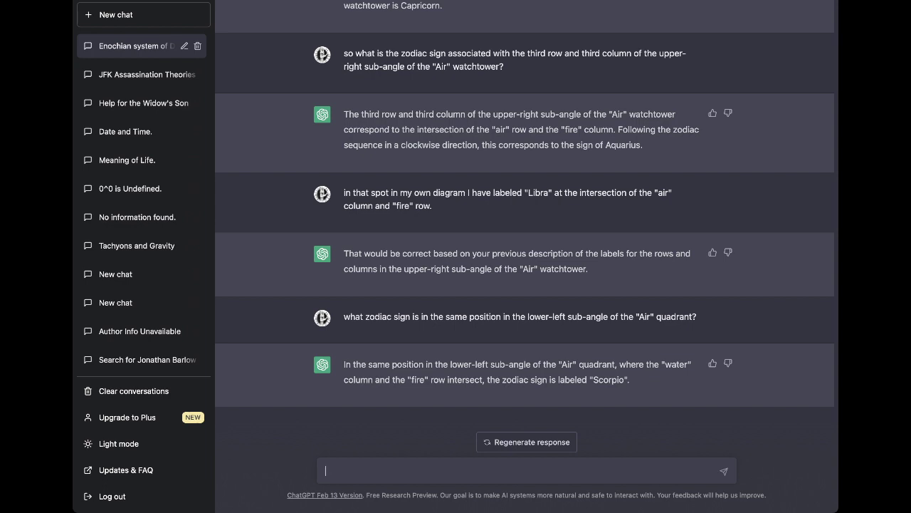
# - Begin a correcting reply with 'the zodiac sign you have guessed correctly, but the position is labeled as the intersection of the "column"'
pyautogui.write('the zodiac sign you have')
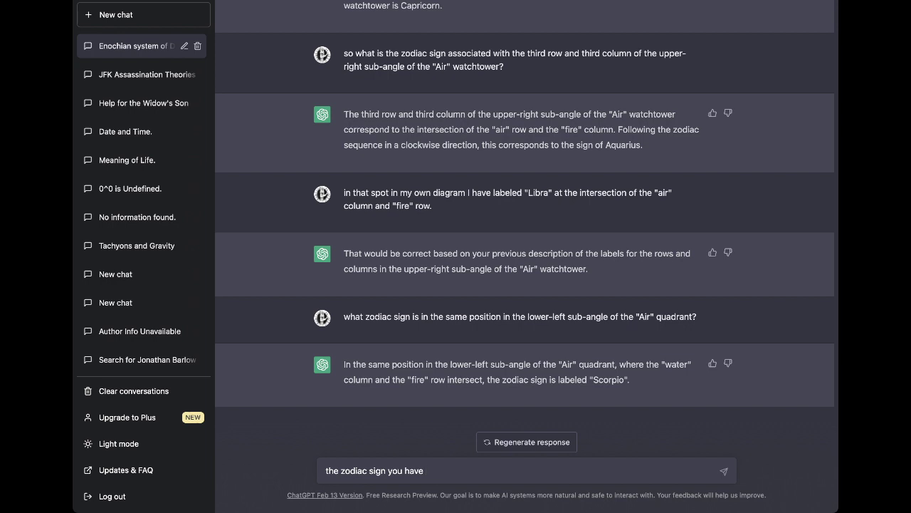
pyautogui.write('guessed correctly, but the ')
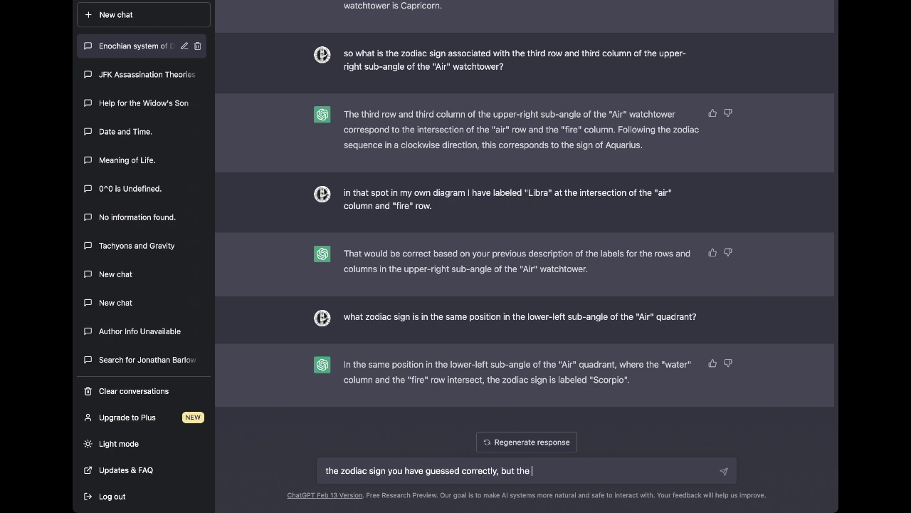
pyautogui.write('position is labeled as the int')
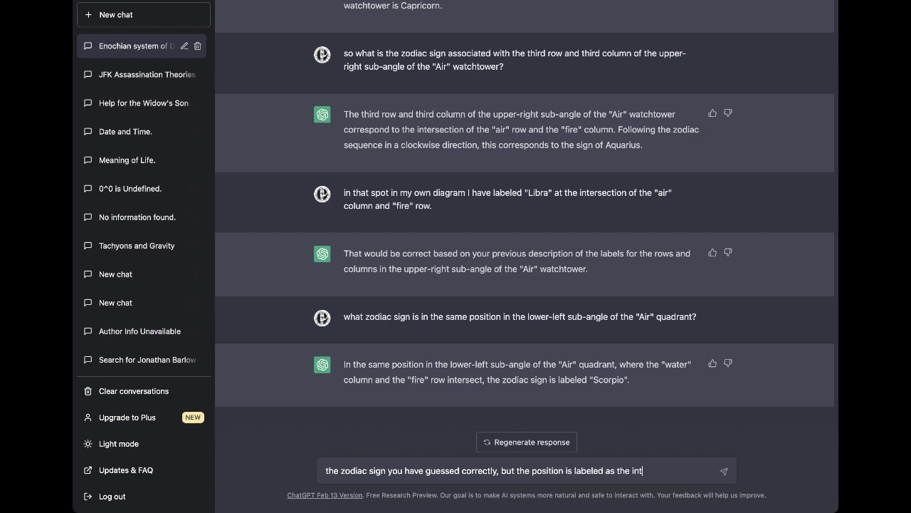
pyautogui.write('ersection of the "column')
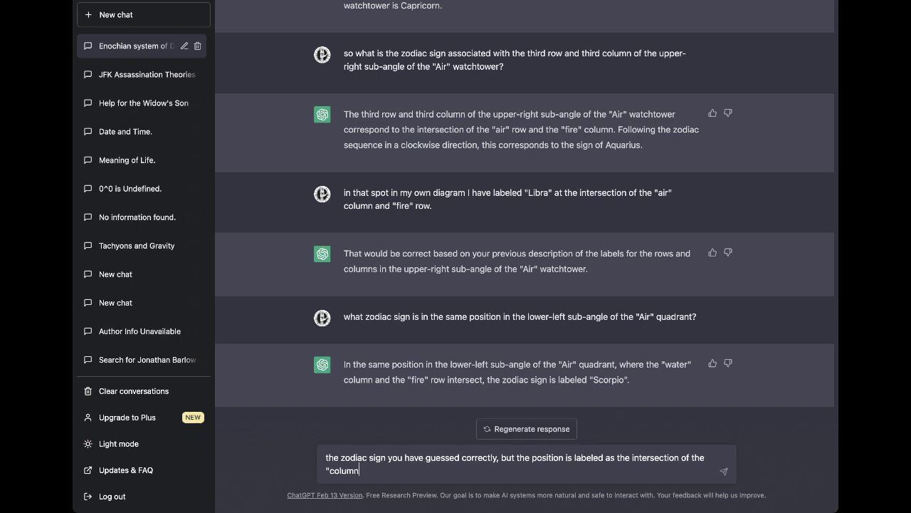
# - Complete the reply with 'of "fire" and the "row" of "water," not vice versa.' and send it
pyautogui.write('" of "fire" and the "row" of "fire')
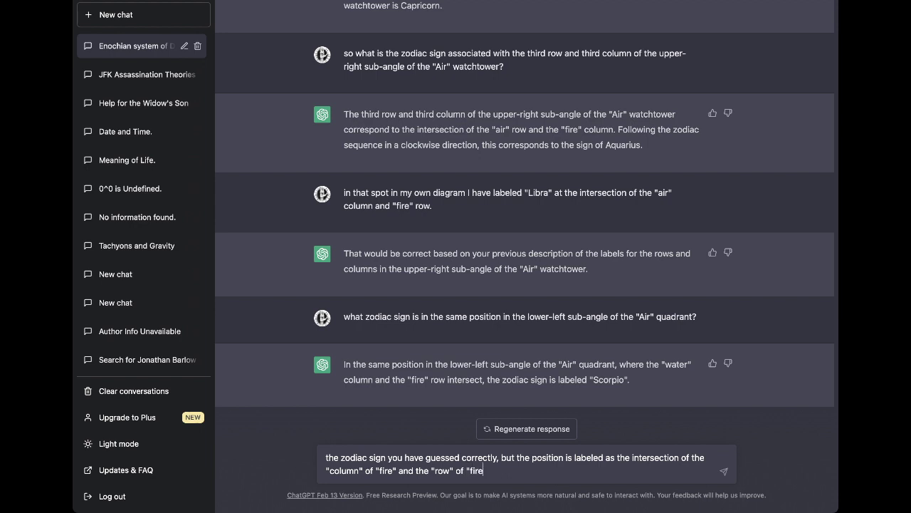
pyautogui.press('BackSpace')
pyautogui.press('BackSpace')
pyautogui.press('BackSpace')
pyautogui.write('water," not vice versa.')
pyautogui.press('Return')
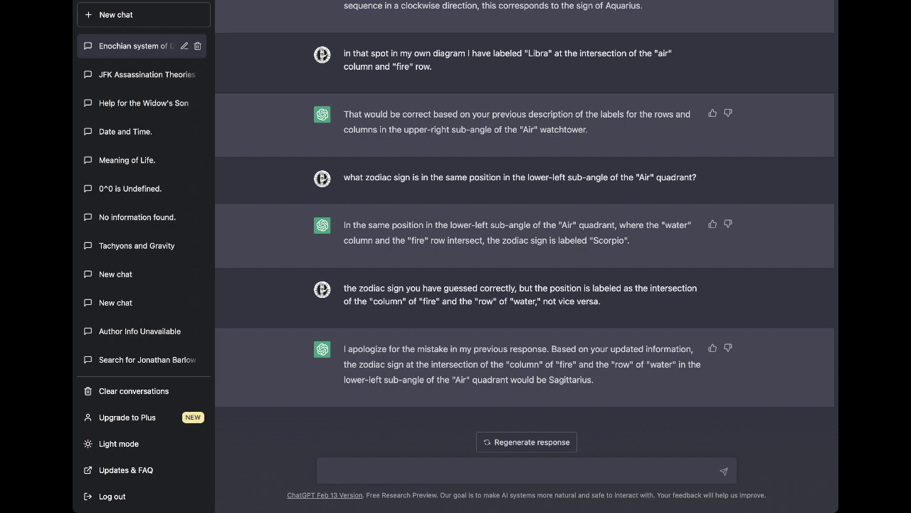
# - Write the reply 'correct. Scorpio is in the cell just to the right of Sagittarius in the same row.'
pyautogui.write('correct. Scorpio is in the cell ')
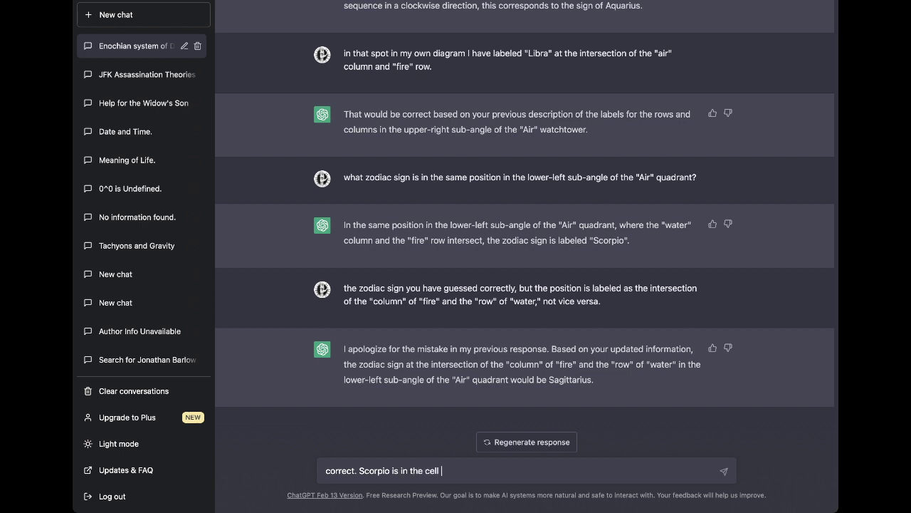
pyautogui.write('just to the right in')
pyautogui.write('the same row.')
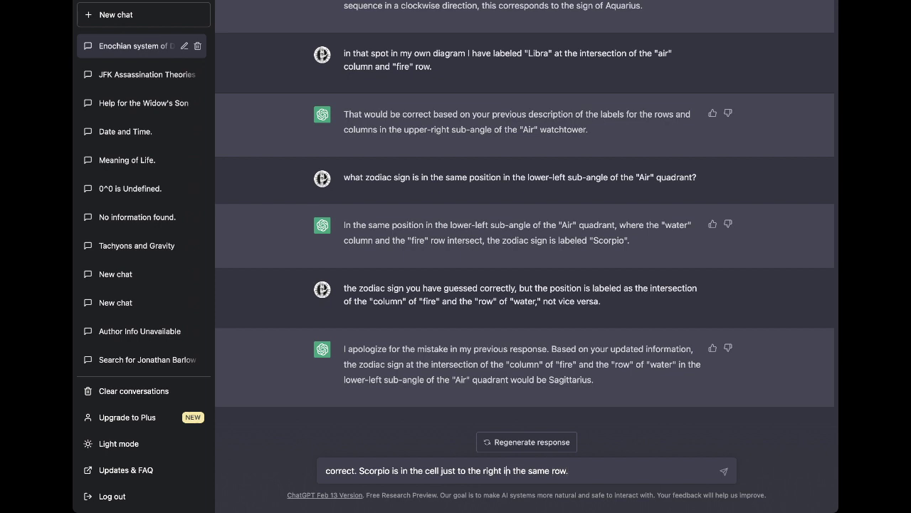
pyautogui.write('of Sagittar')
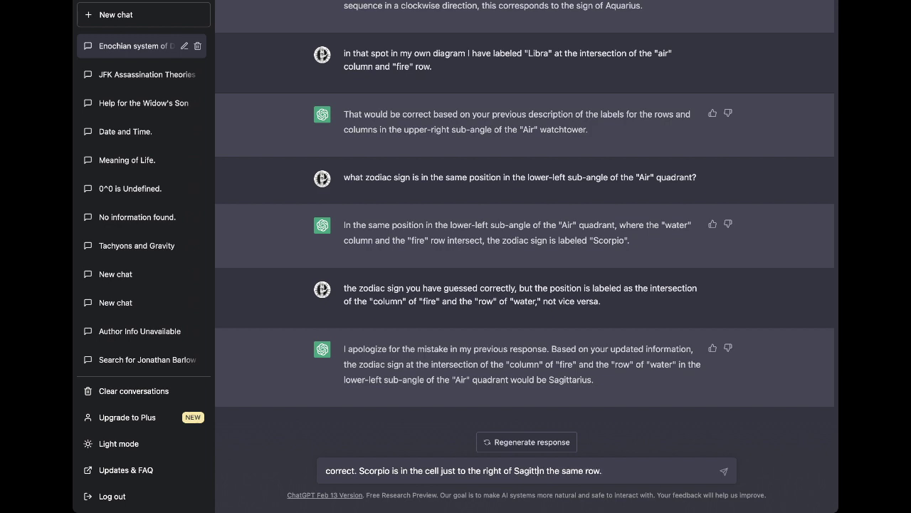
pyautogui.write('ius')
pyautogui.click(624, 470)
pyautogui.write('(that of')
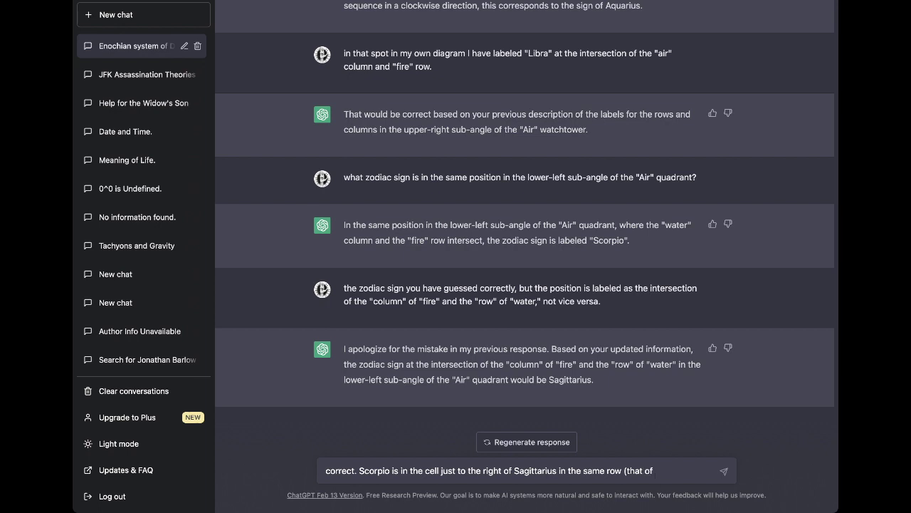
pyautogui.write('air)')
pyautogui.press('BackSpace')
pyautogui.press('BackSpace')
pyautogui.press('BackSpace')
pyautogui.press('BackSpace')
pyautogui.press('BackSpace')
pyautogui.press('BackSpace')
pyautogui.press('BackSpace')
pyautogui.press('BackSpace')
pyautogui.press('BackSpace')
pyautogui.press('BackSpace')
pyautogui.press('BackSpace')
pyautogui.press('BackSpace')
pyautogui.press('BackSpace')
pyautogui.write('(that of water).')
pyautogui.press('BackSpace')
pyautogui.press('BackSpace')
pyautogui.press('BackSpace')
pyautogui.press('BackSpace')
pyautogui.press('BackSpace')
pyautogui.press('BackSpace')
pyautogui.press('BackSpace')
pyautogui.press('BackSpace')
pyautogui.press('BackSpace')
pyautogui.press('BackSpace')
pyautogui.press('BackSpace')
pyautogui.press('BackSpace')
pyautogui.press('BackSpace')
pyautogui.press('BackSpace')
pyautogui.press('BackSpace')
pyautogui.press('BackSpace')
# - End the reply with a period and send it, and proceed to the login page from the expired-session notice
pyautogui.write('.')
pyautogui.press('Return')
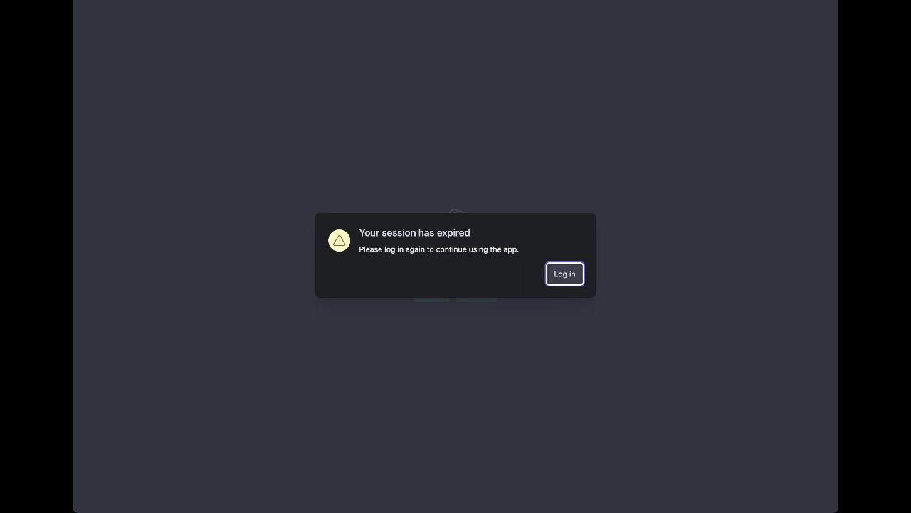
pyautogui.press('Return')
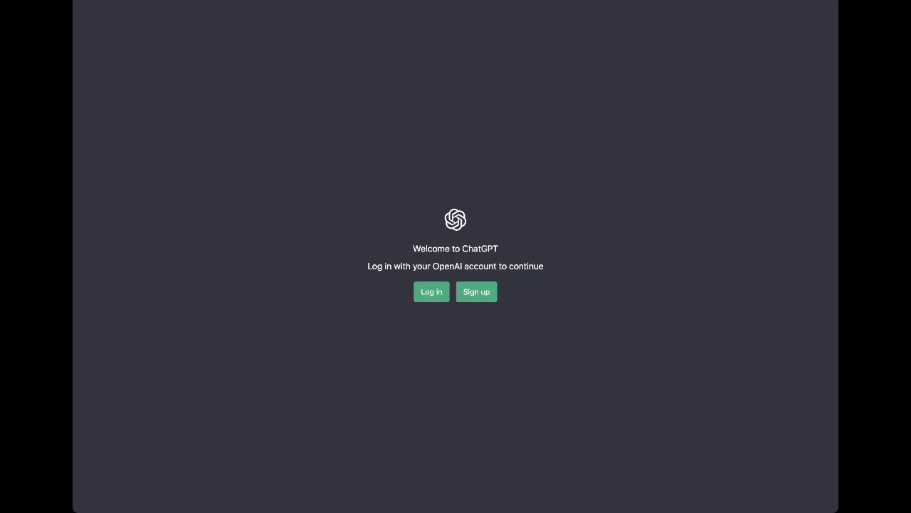